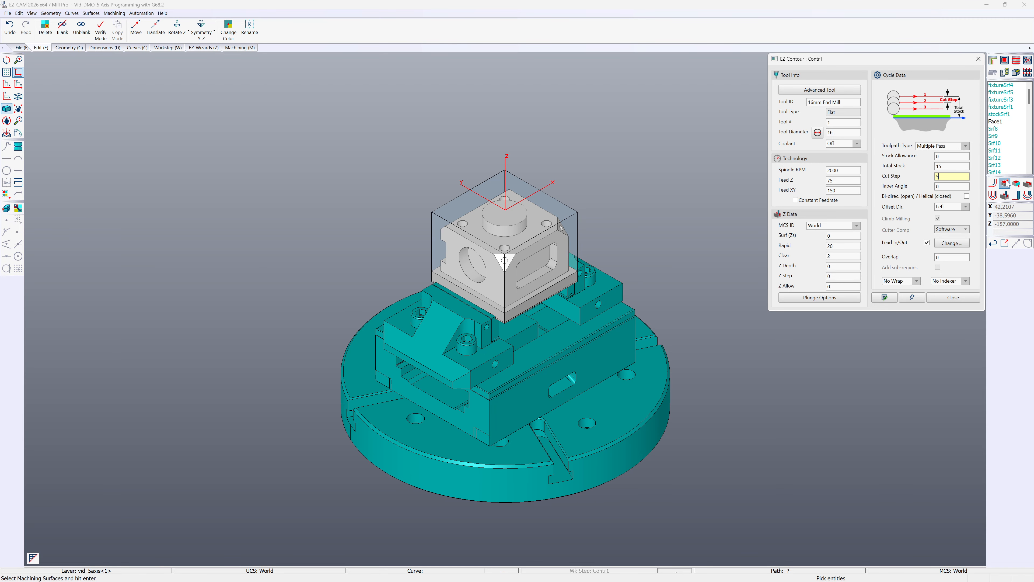
# Step: Machine the ledge around the part's base with the multiple-pass contour, generate its toolpath, and simulate the tool
pyautogui.scroll(3, 527, 302)
pyautogui.click(532, 303)
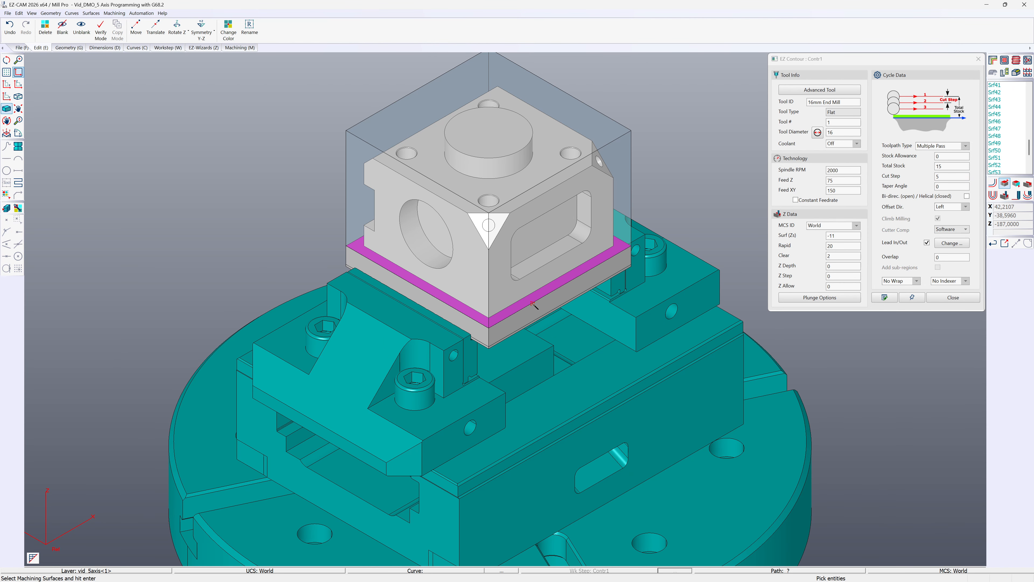
pyautogui.click(993, 184)
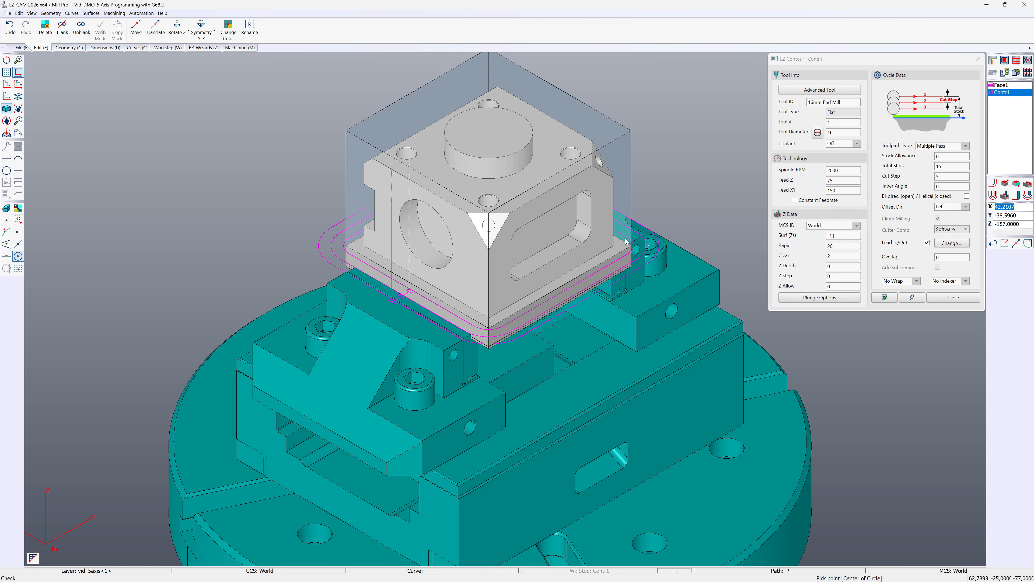
pyautogui.click(234, 49)
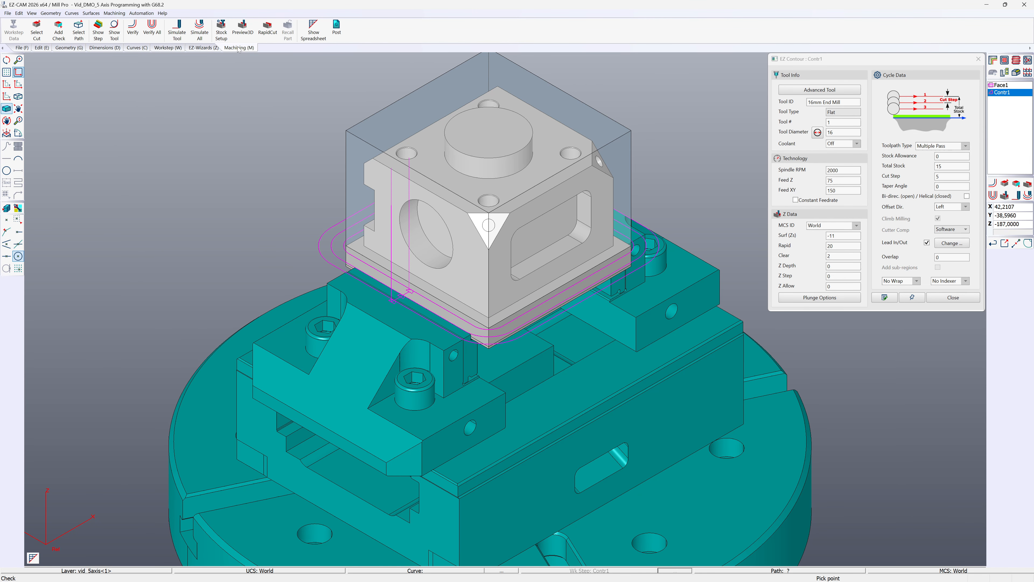
pyautogui.click(1017, 196)
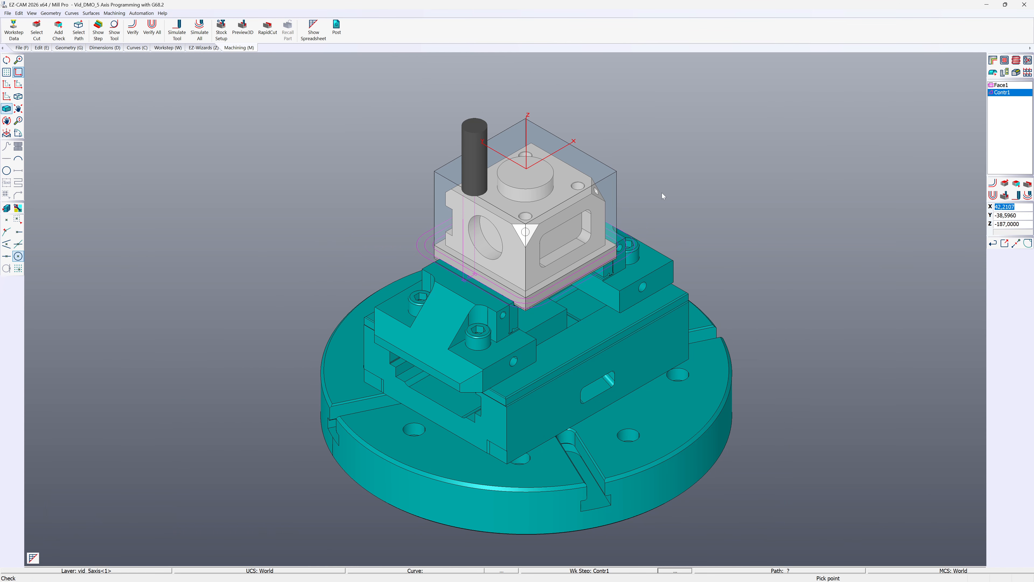
# Step: Create a pocket work step with the Pocket (Helical) cycle on the top face around the round boss and generate its toolpath
pyautogui.click(1005, 60)
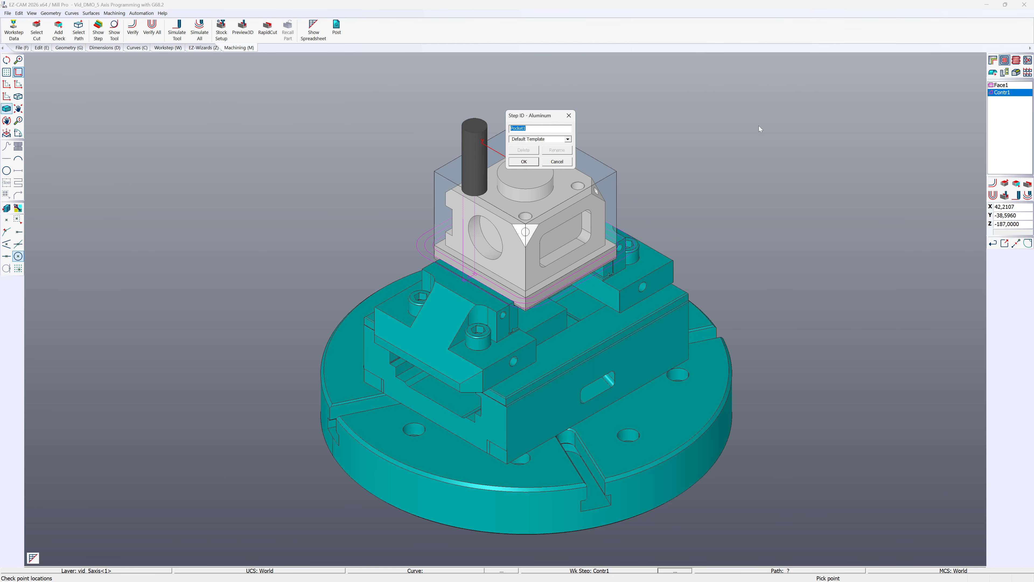
pyautogui.click(537, 162)
pyautogui.click(937, 146)
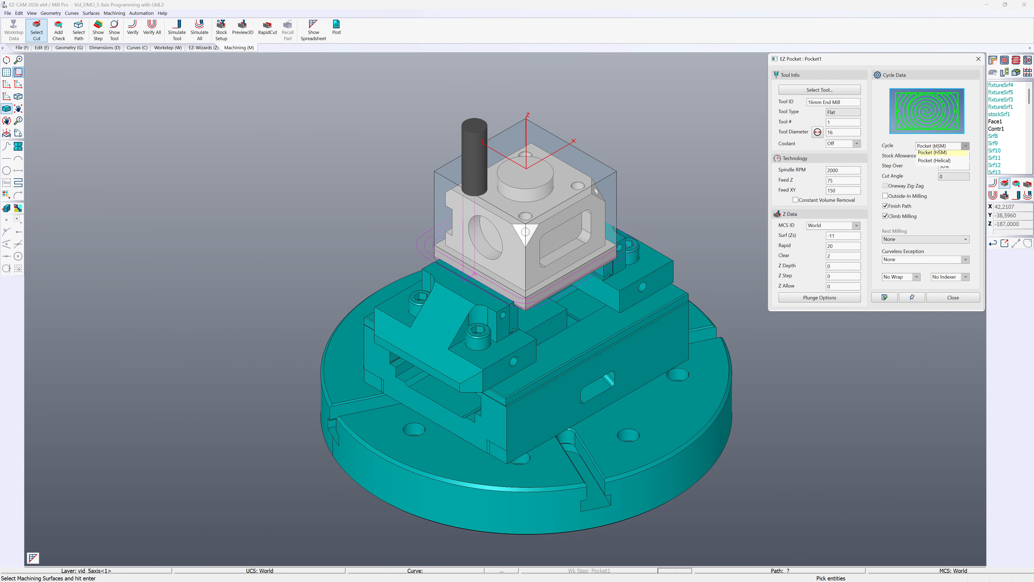
pyautogui.click(932, 181)
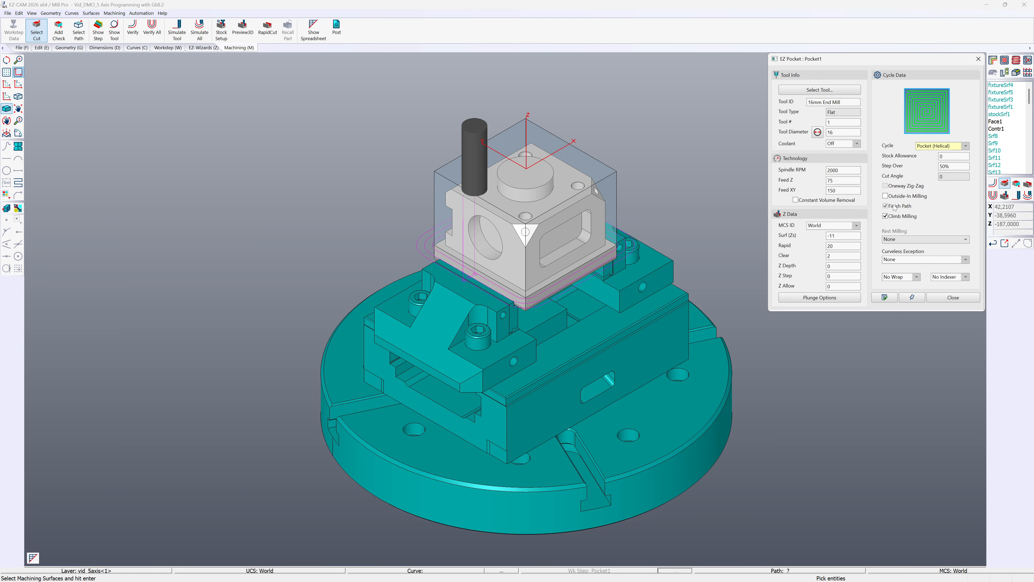
pyautogui.click(548, 212)
pyautogui.click(995, 182)
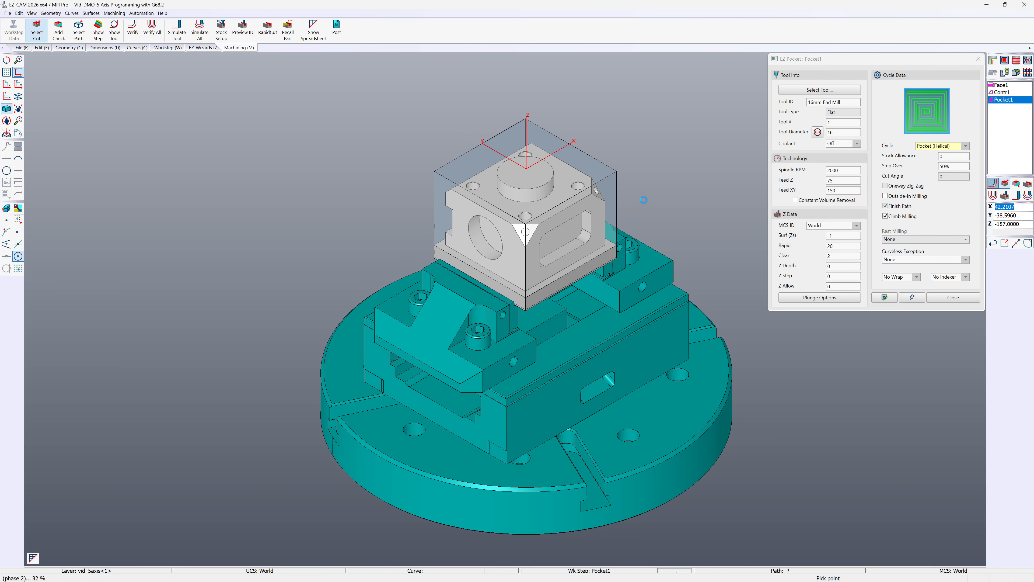
# Step: Simulate the pocket toolpath, enable Outside-In Milling, and simulate the tool again
pyautogui.click(176, 30)
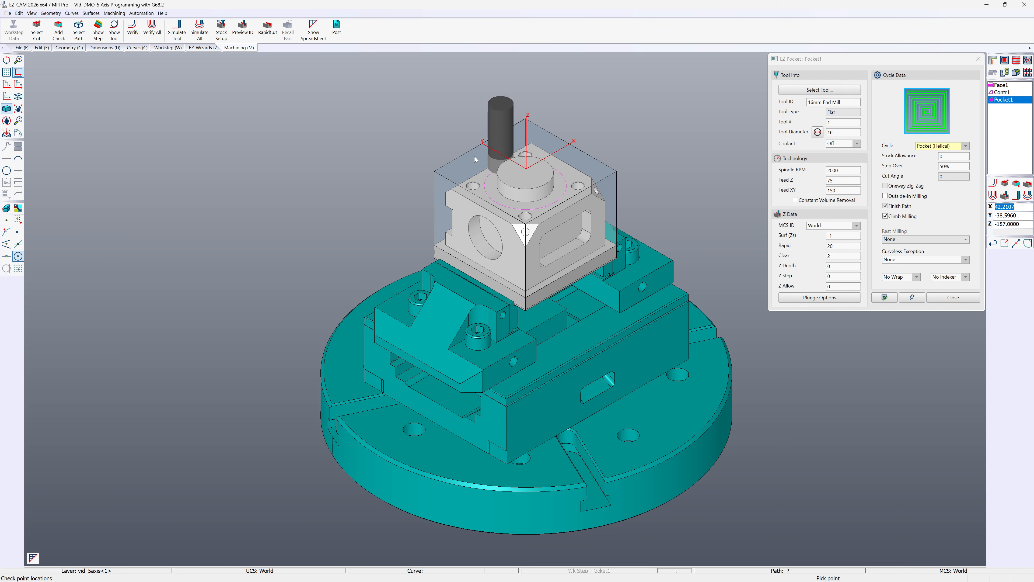
pyautogui.click(892, 196)
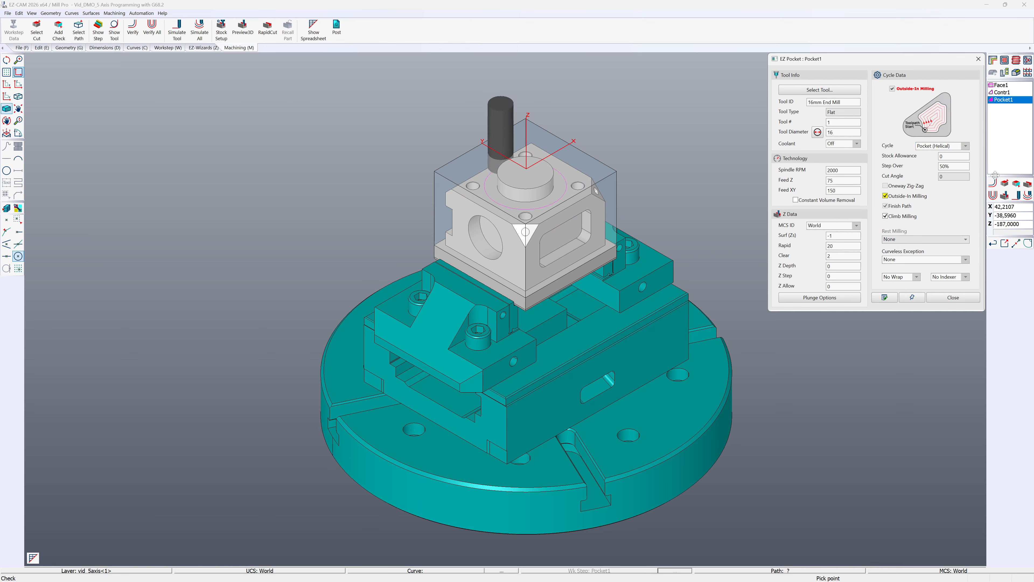
pyautogui.click(177, 31)
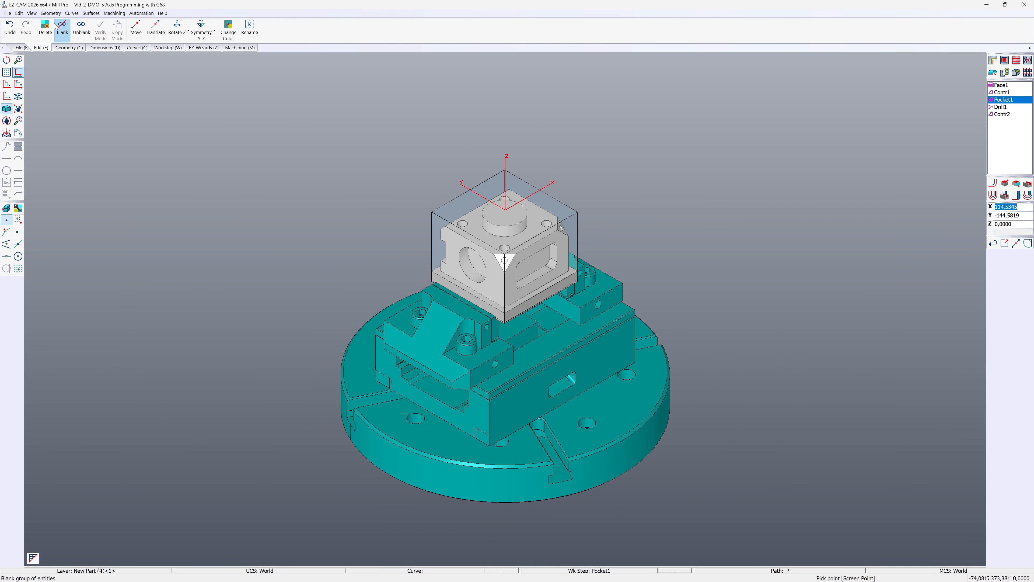
# Step: Create a new UCS on the triangular chamfer with the small hole at the slotted wall's far upper corner
pyautogui.click(32, 13)
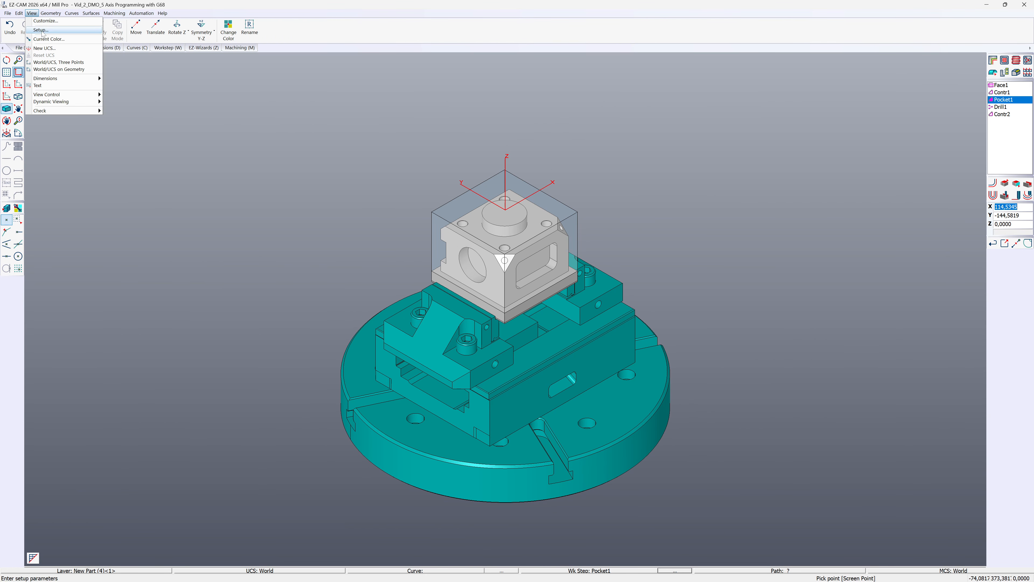
pyautogui.click(52, 48)
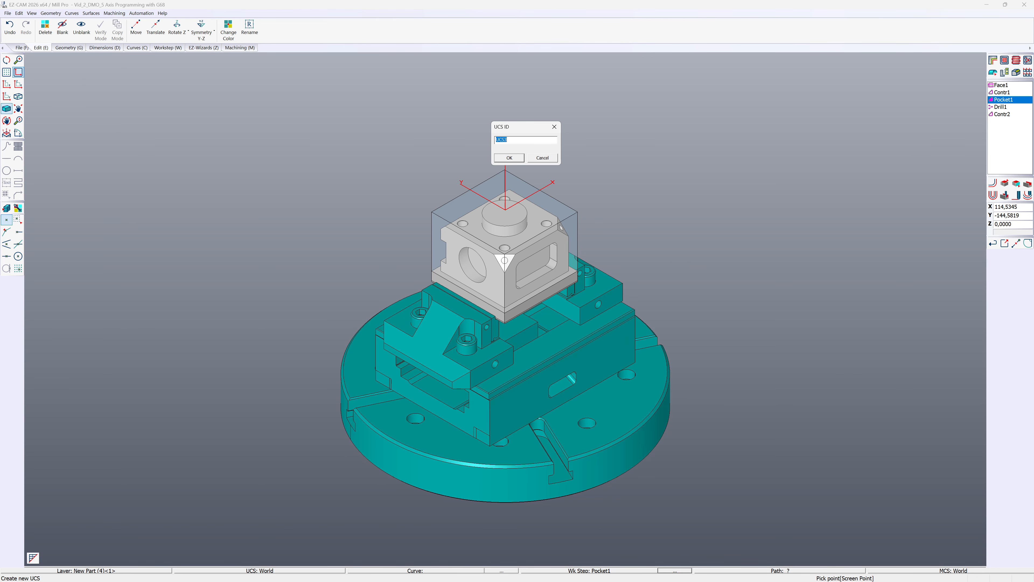
pyautogui.click(510, 158)
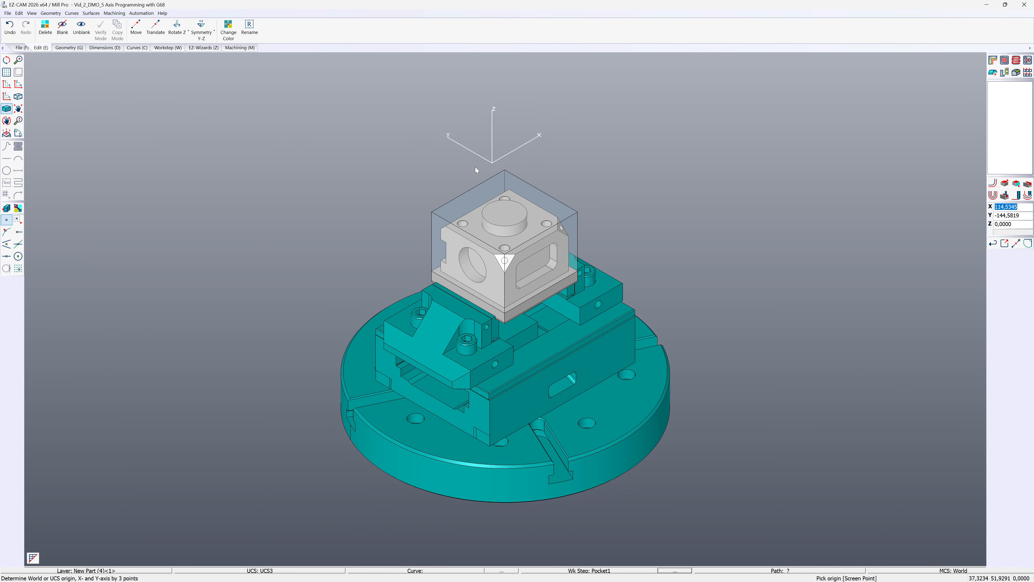
pyautogui.click(19, 144)
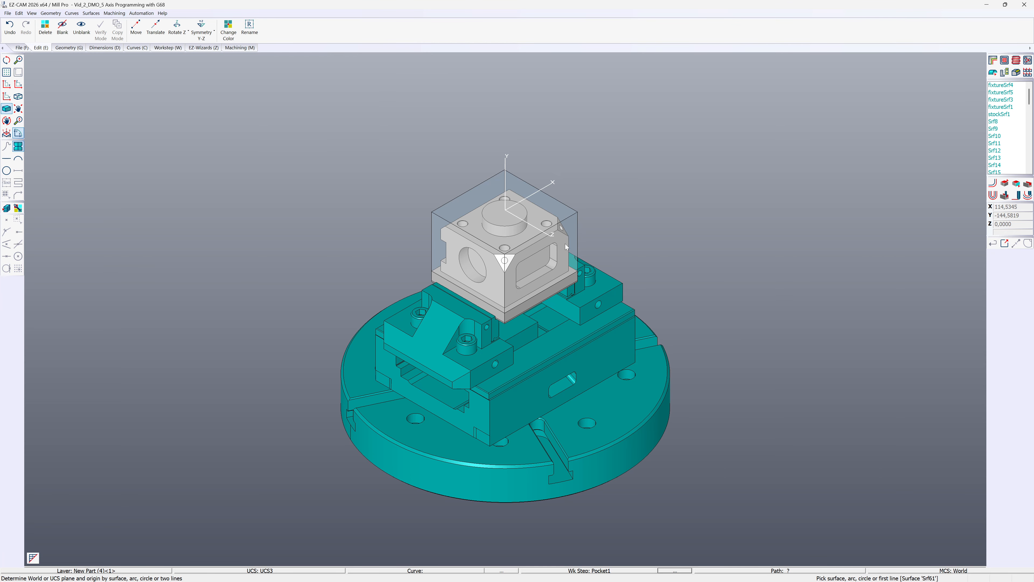
pyautogui.scroll(6, 577, 224)
pyautogui.moveTo(578, 224); pyautogui.dragTo(362, 298, button='middle')
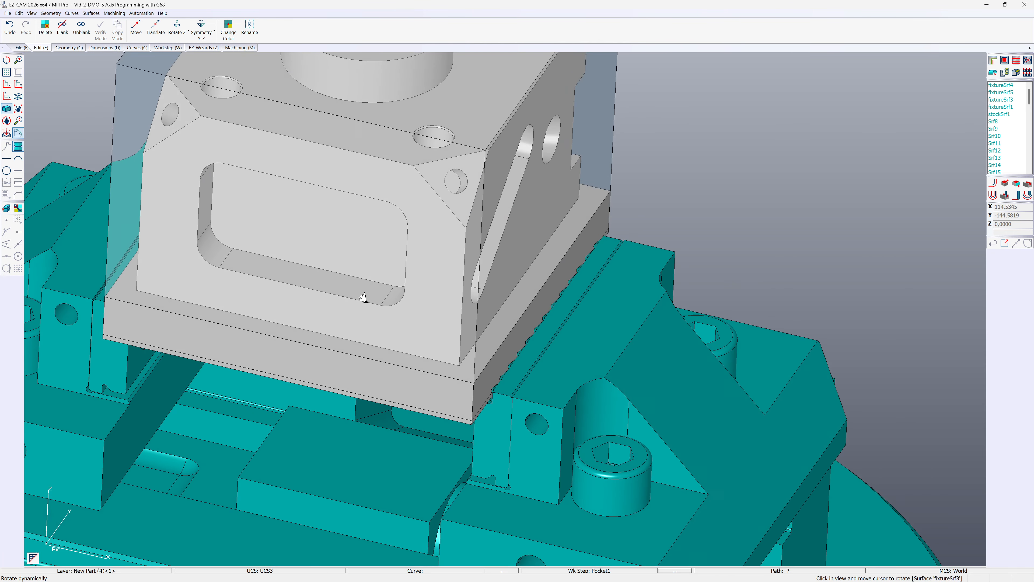
pyautogui.scroll(-4, 396, 277)
pyautogui.click(434, 245)
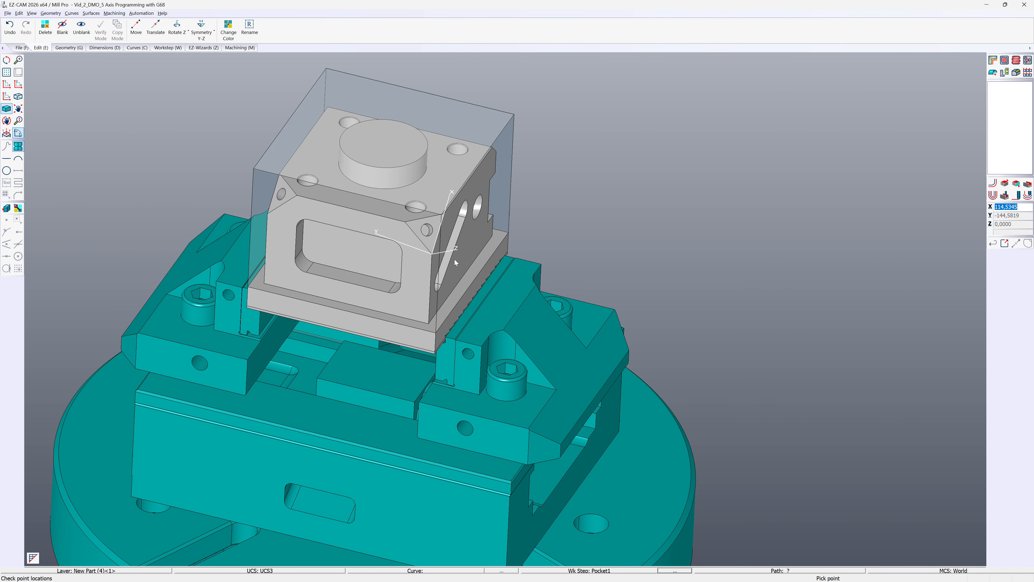
pyautogui.press('Escape')
# Step: Create a facing work step with the Contr (Centerline) cycle on the far corner's triangular chamfer, using its UCS
pyautogui.scroll(-4, 471, 216)
pyautogui.moveTo(385, 208); pyautogui.dragTo(471, 341, button='middle')
pyautogui.click(1016, 60)
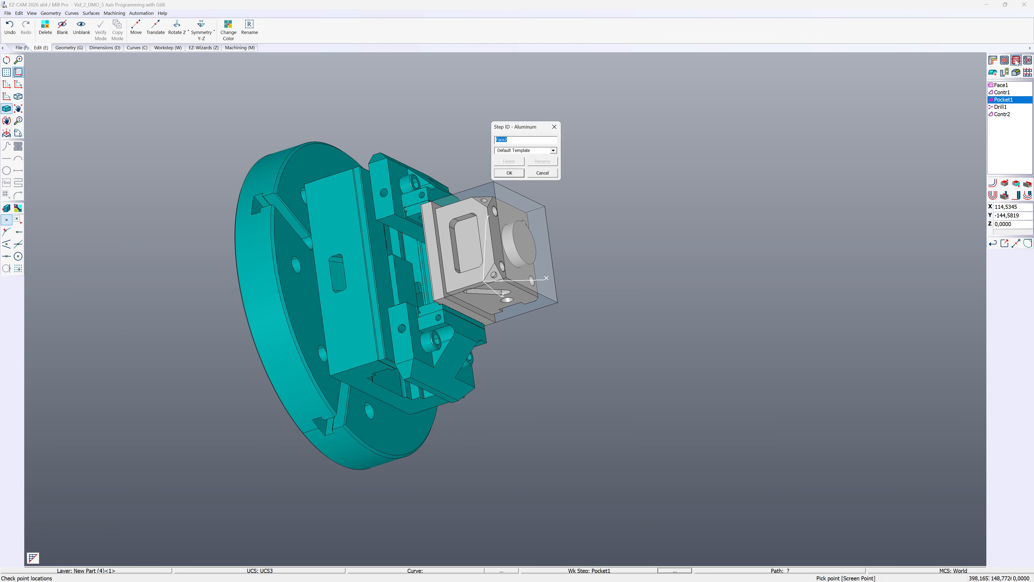
pyautogui.click(516, 174)
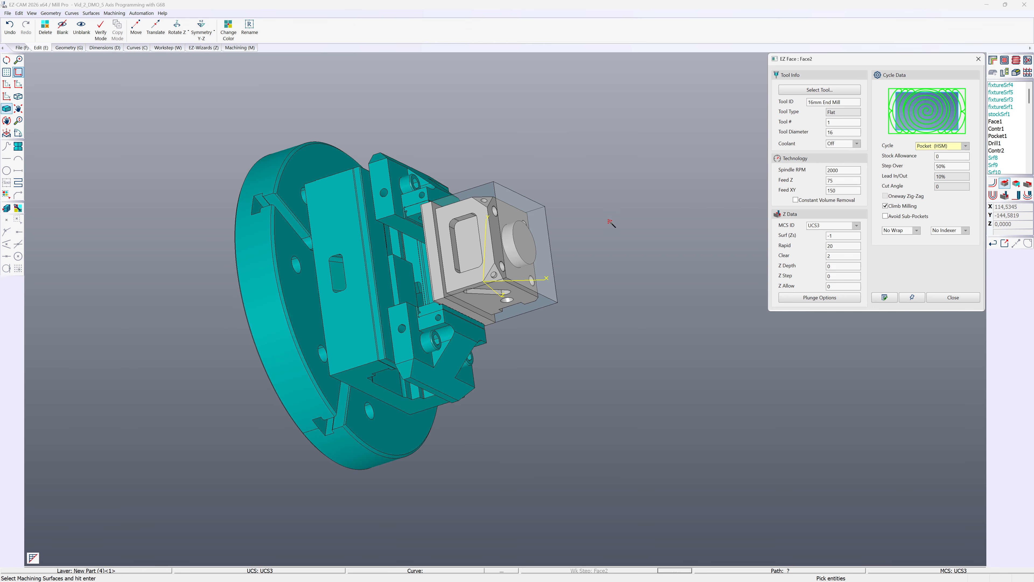
pyautogui.click(966, 146)
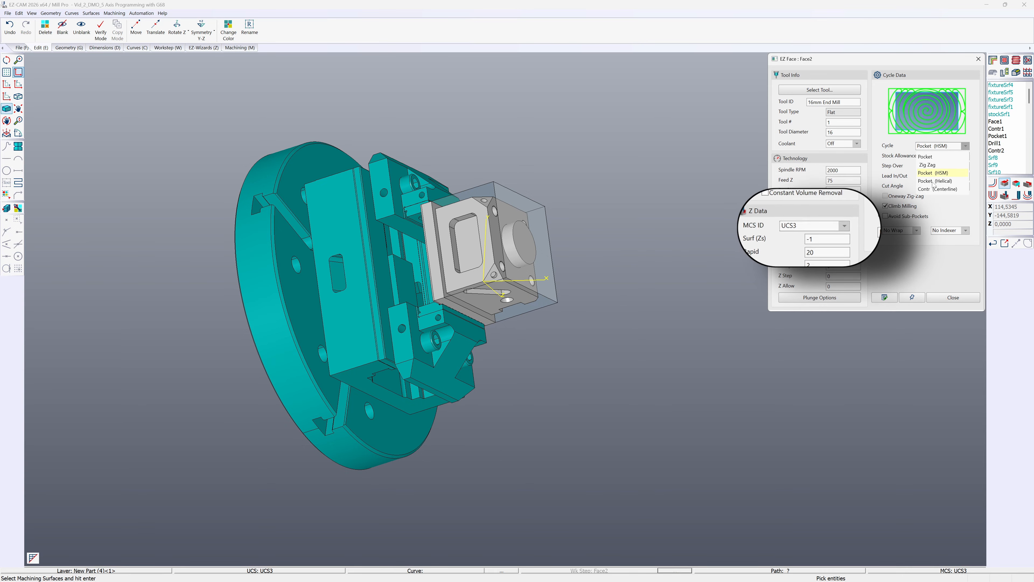
pyautogui.click(932, 193)
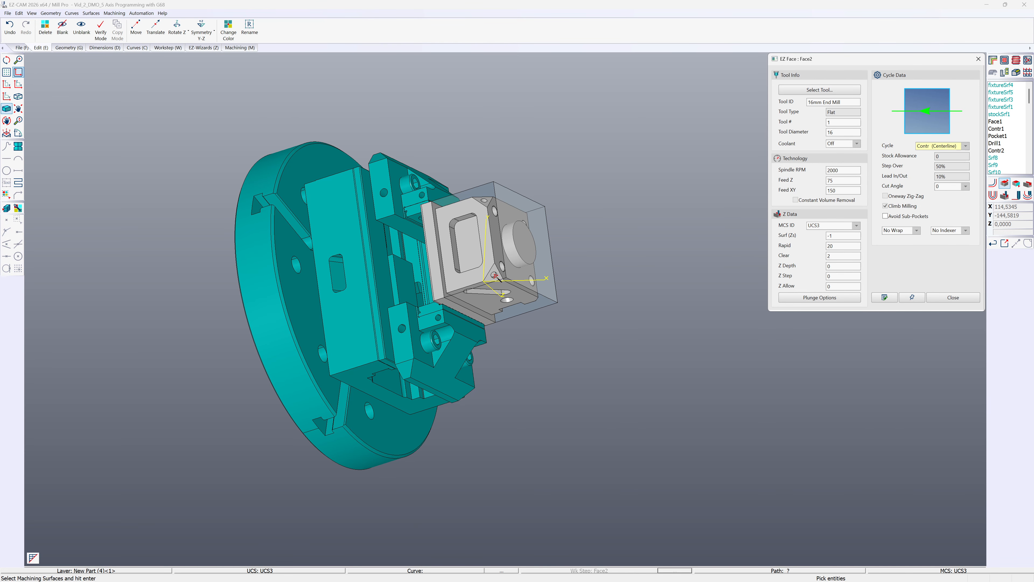
pyautogui.scroll(5, 497, 279)
pyautogui.click(497, 269)
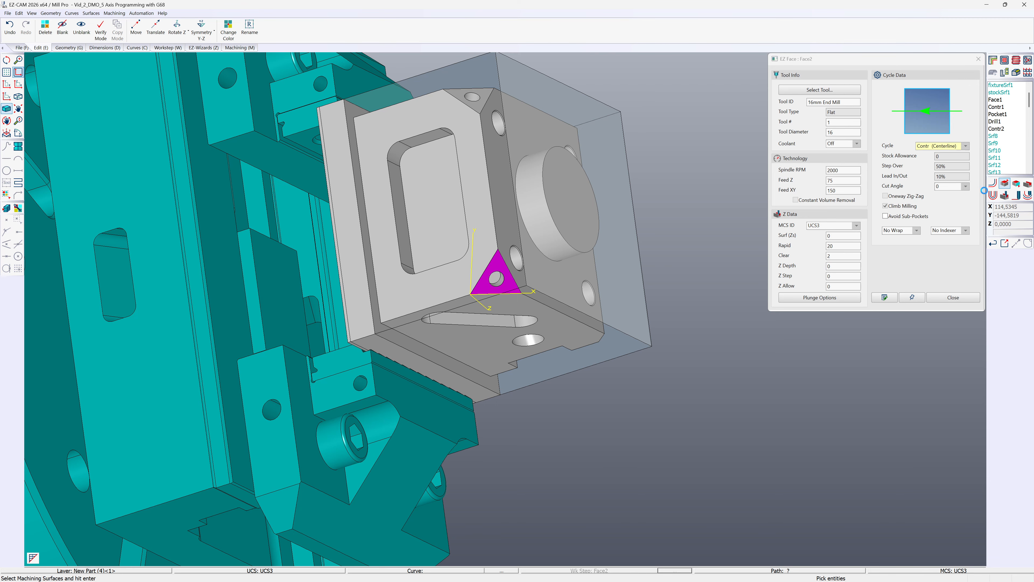
# Step: Simulate the tool along the far chamfer's centerline facing path and inspect its orientation
pyautogui.moveTo(543, 278); pyautogui.dragTo(481, 239, button='middle')
pyautogui.scroll(-5, 497, 192)
pyautogui.click(241, 48)
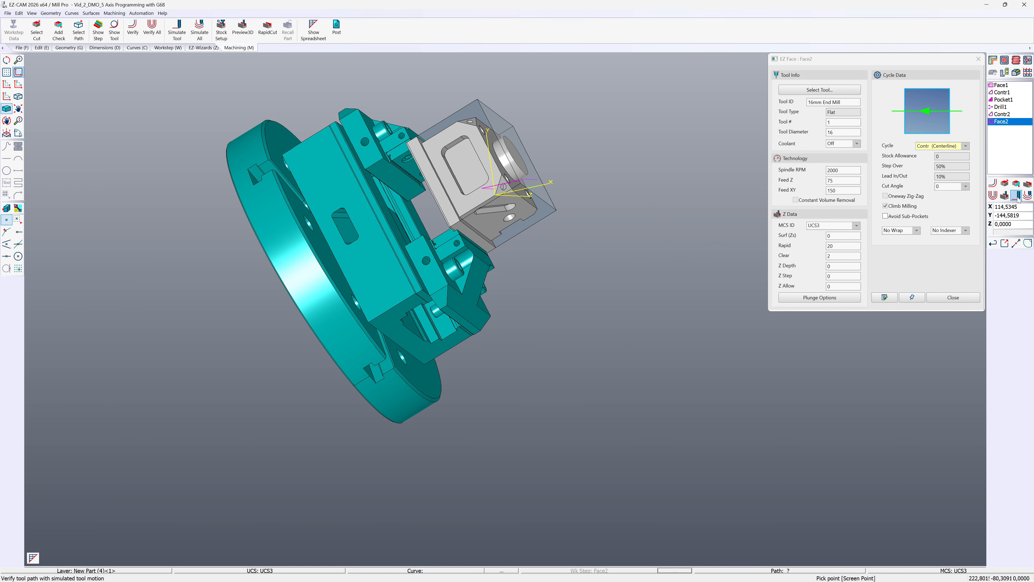
pyautogui.moveTo(536, 210); pyautogui.dragTo(551, 261, button='middle')
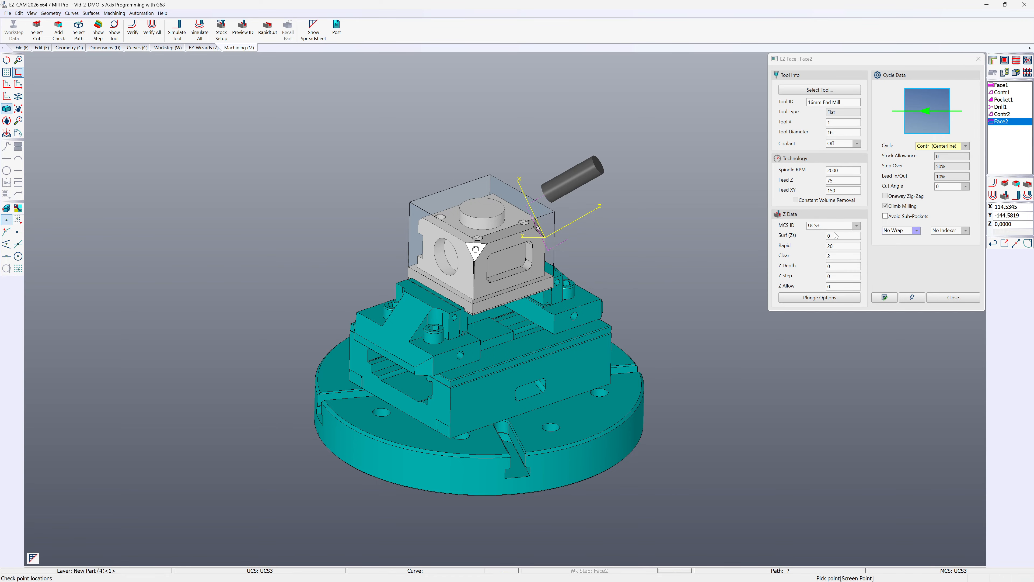
pyautogui.moveTo(658, 254)
pyautogui.mouseDown(button='middle')
pyautogui.moveTo(634, 249)
pyautogui.moveTo(648, 250)
pyautogui.mouseUp(button='middle')
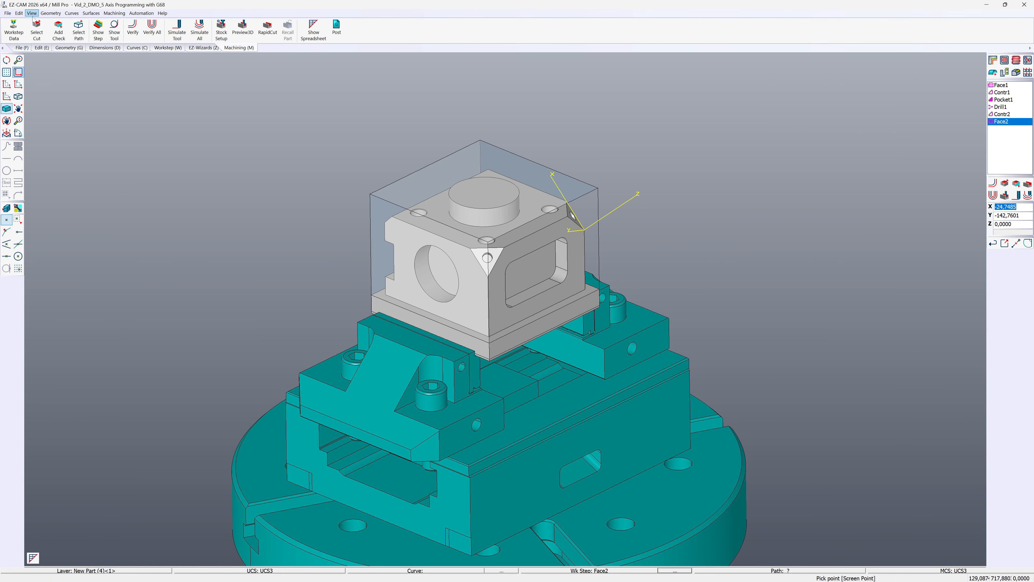
# Step: Create another new UCS on the triangular chamfer at the part's front upper corner
pyautogui.click(32, 13)
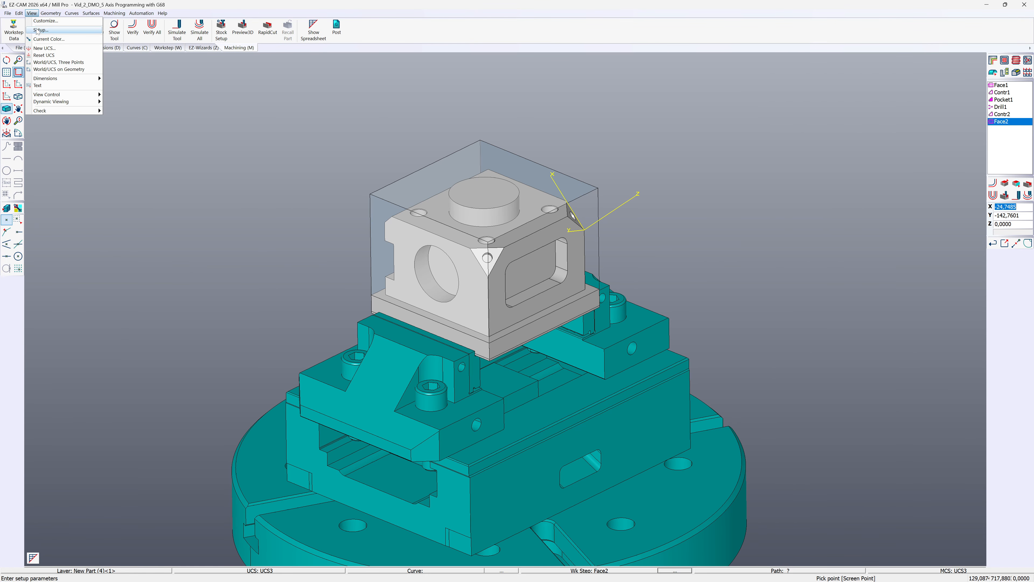
pyautogui.click(44, 48)
pyautogui.click(509, 159)
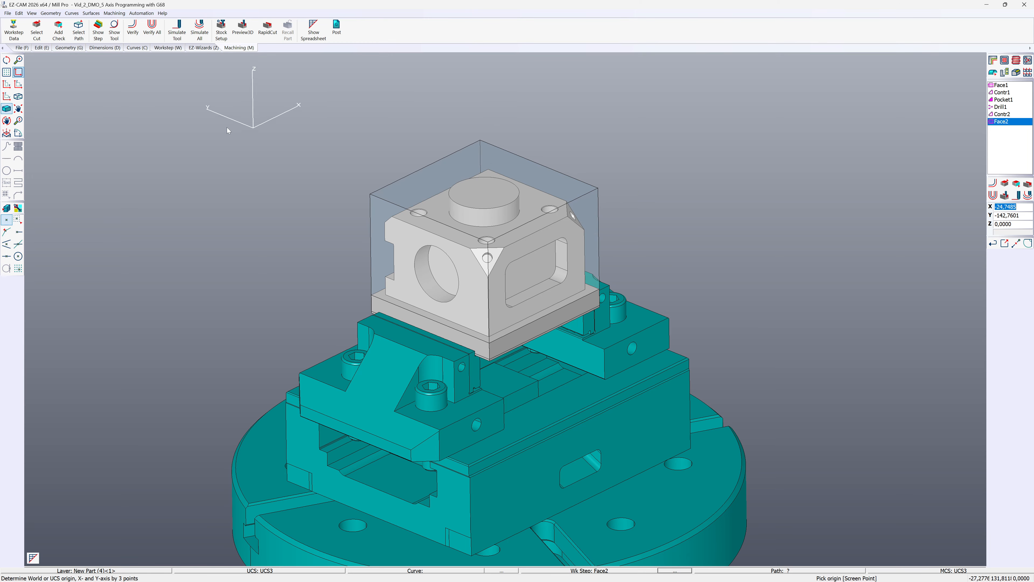
pyautogui.click(18, 133)
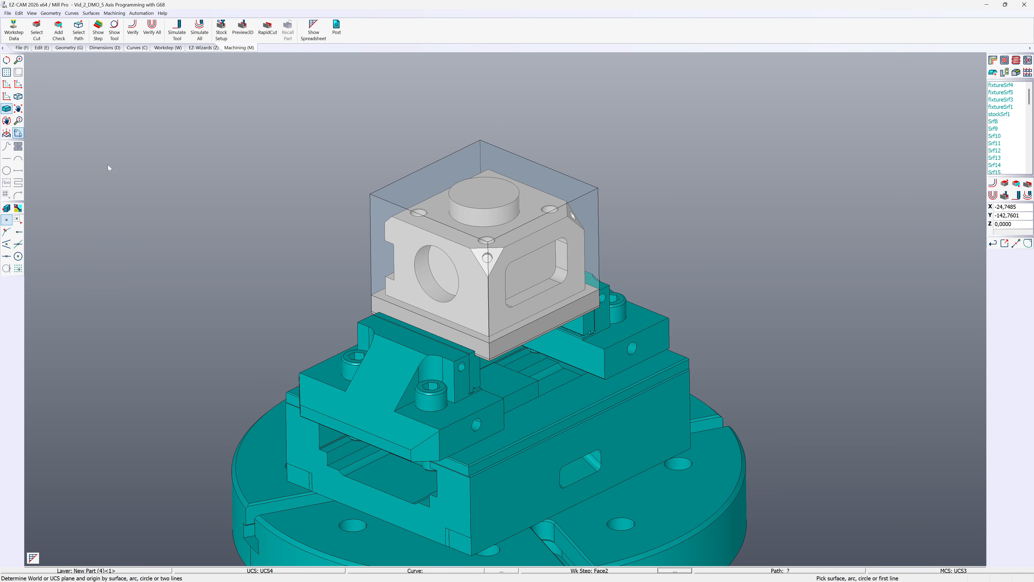
pyautogui.click(482, 250)
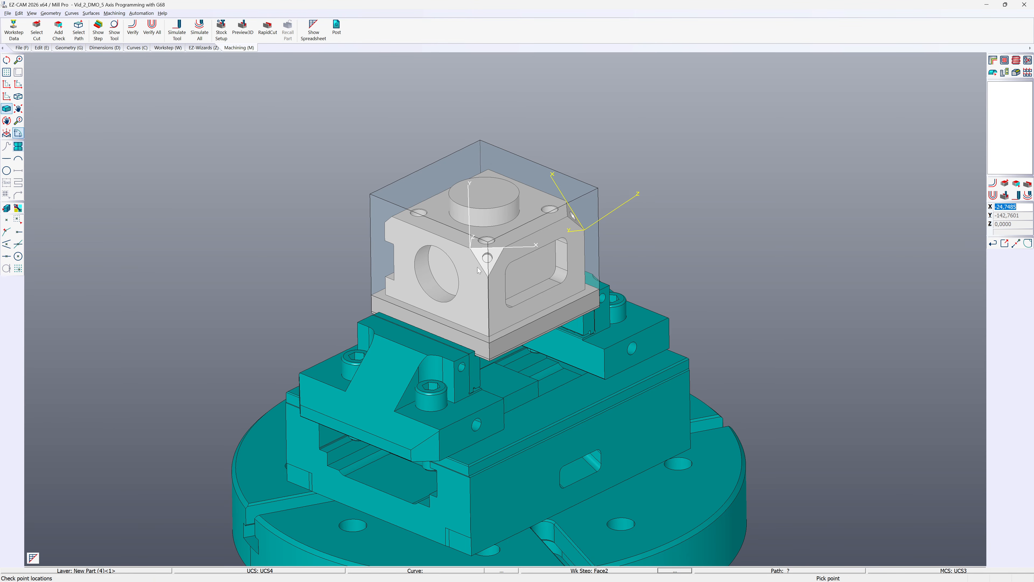
# Step: Create a facing work step with the Contr (Centerline) cycle on the front corner's triangular chamfer and generate its toolpath
pyautogui.moveTo(477, 268); pyautogui.dragTo(751, 289, button='middle')
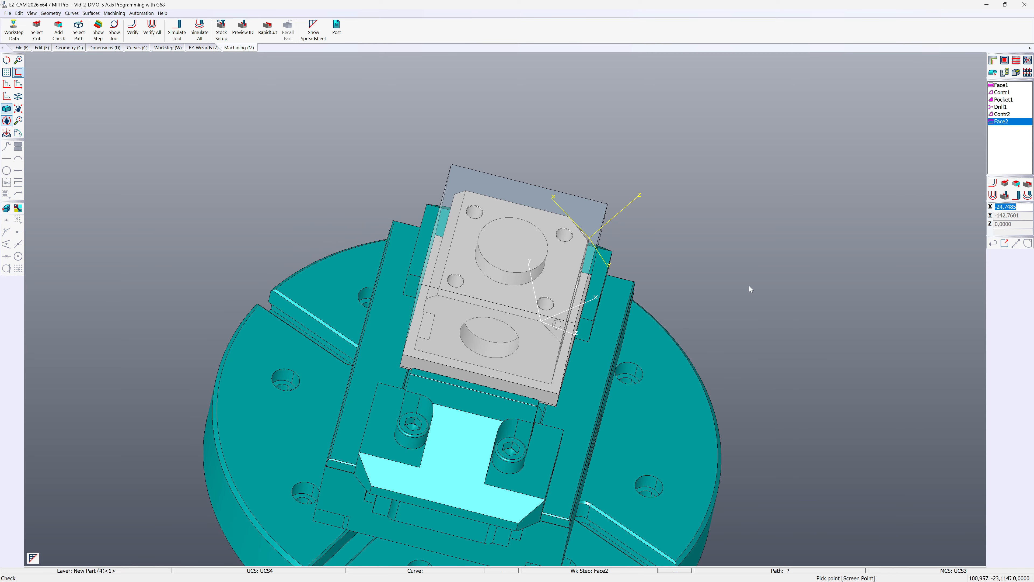
pyautogui.click(1016, 61)
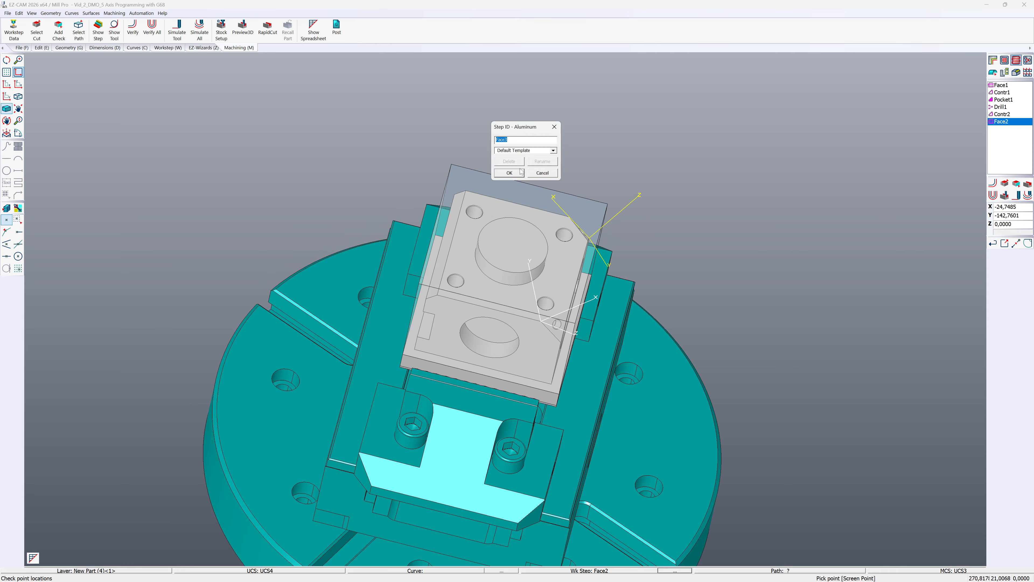
pyautogui.click(509, 173)
pyautogui.click(961, 147)
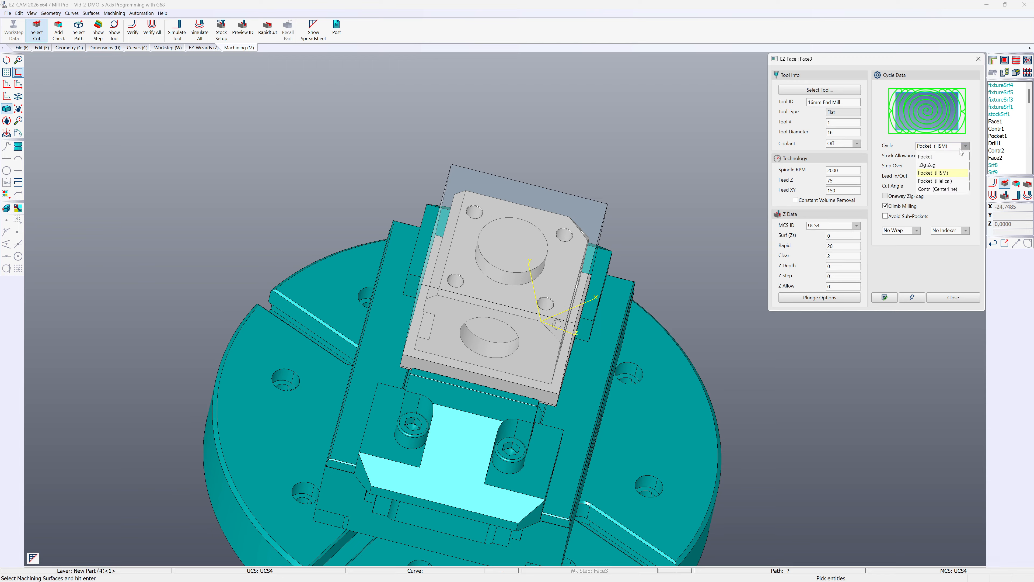
pyautogui.click(930, 189)
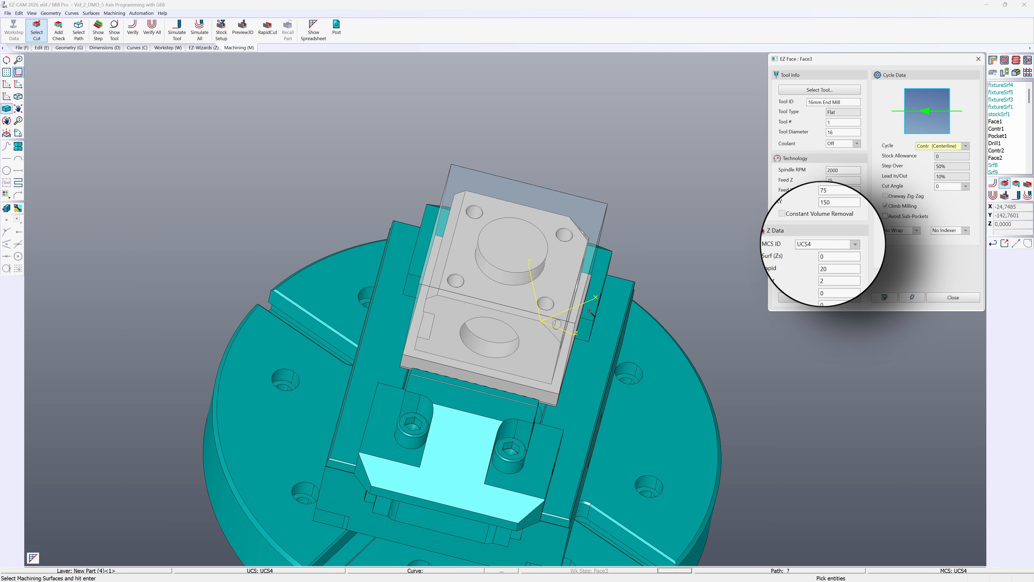
pyautogui.click(564, 337)
pyautogui.press('Return')
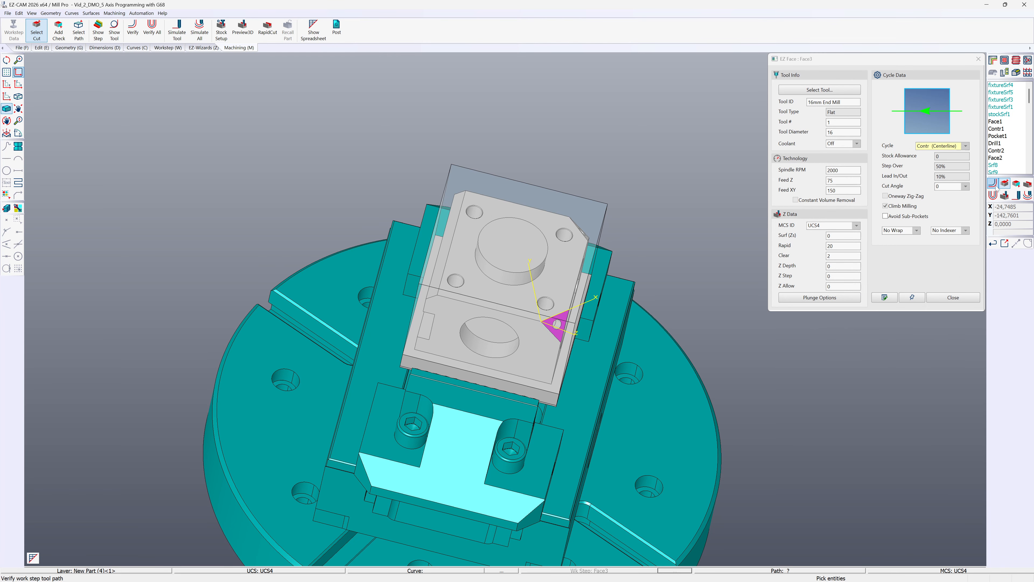
# Step: Set the front chamfer's facing step to a Z Step of 1 and a surface height of 5, and regenerate its toolpath
pyautogui.scroll(3, 556, 325)
pyautogui.moveTo(560, 328); pyautogui.dragTo(565, 298, button='middle')
pyautogui.moveTo(834, 276); pyautogui.dragTo(809, 280)
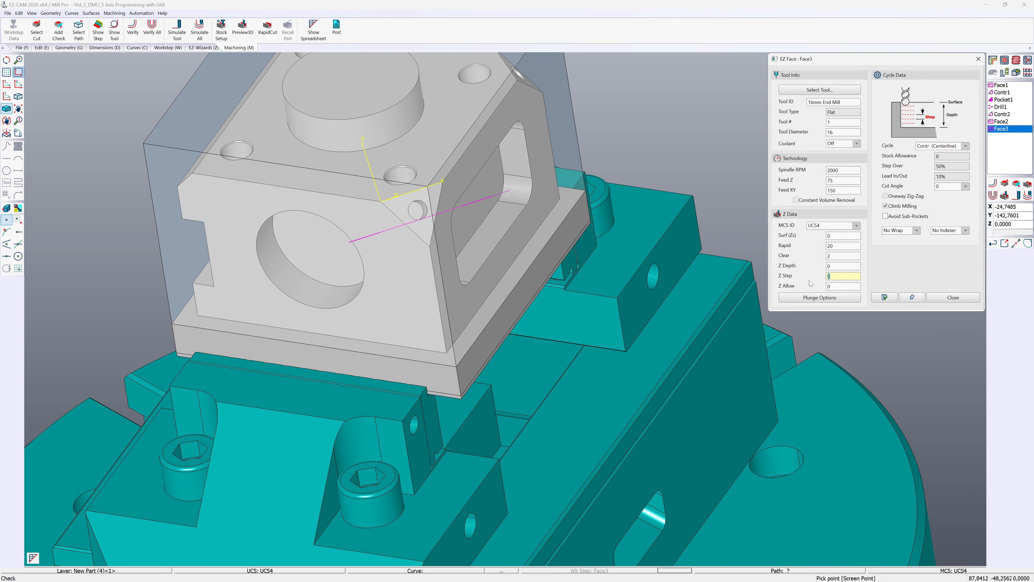
pyautogui.write('1')
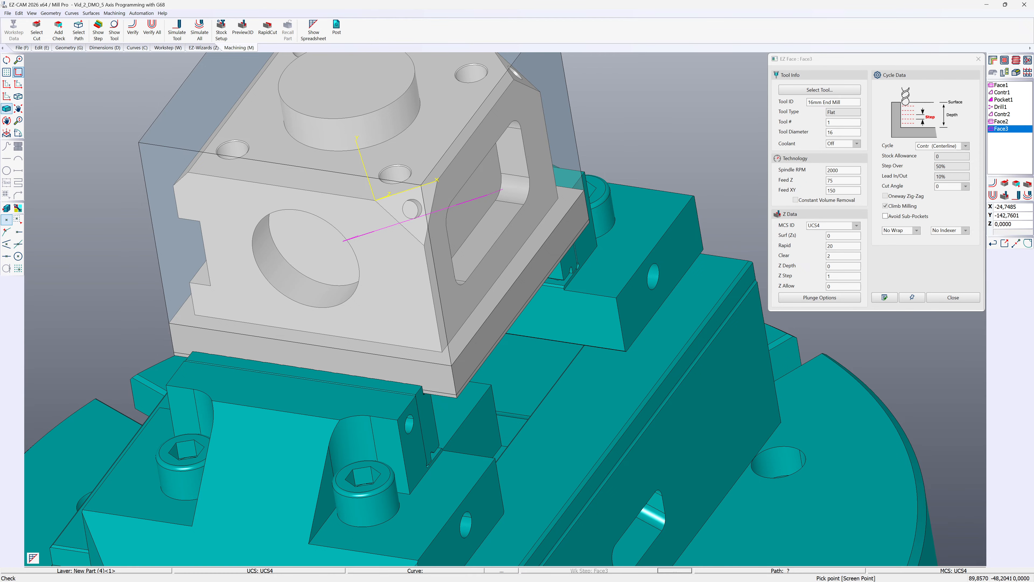
pyautogui.moveTo(833, 236); pyautogui.dragTo(819, 240)
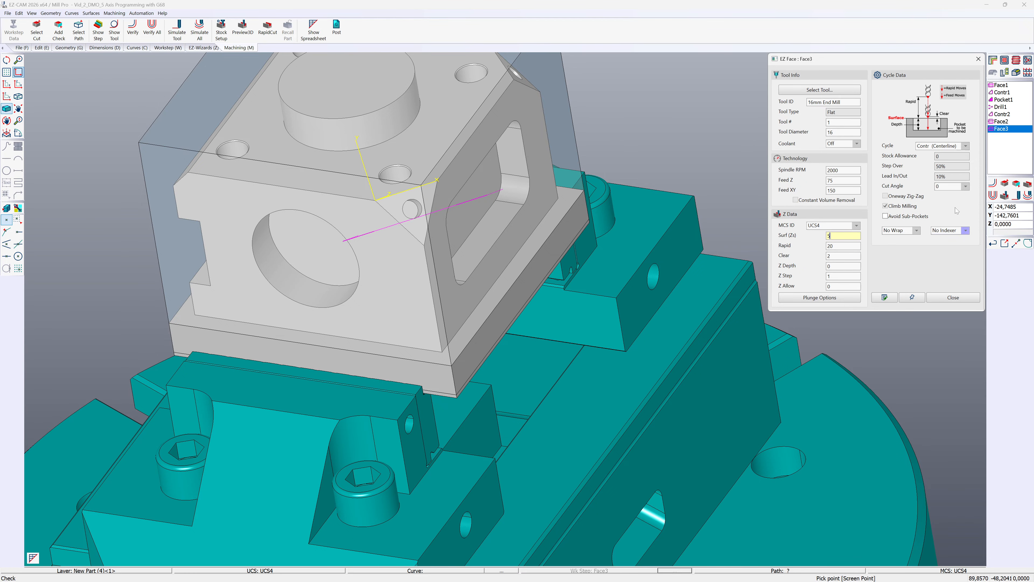
pyautogui.click(997, 185)
# Step: Create a Drill work step on the small hole in the front chamfer, with automatic tool diameter, and generate its toolpath
pyautogui.moveTo(486, 238); pyautogui.dragTo(641, 225, button='middle')
pyautogui.scroll(-3, 594, 240)
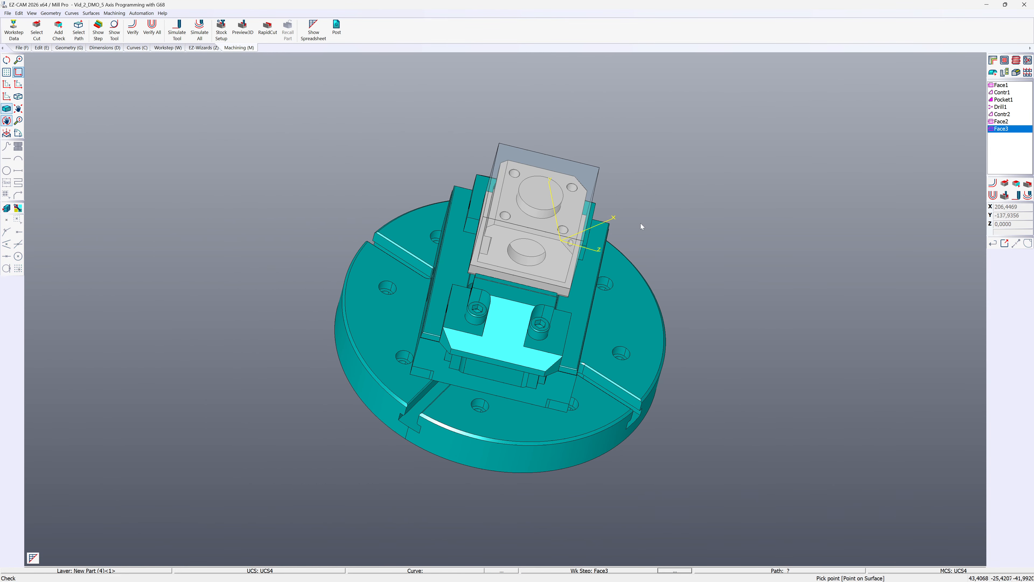
pyautogui.click(1016, 72)
pyautogui.click(509, 172)
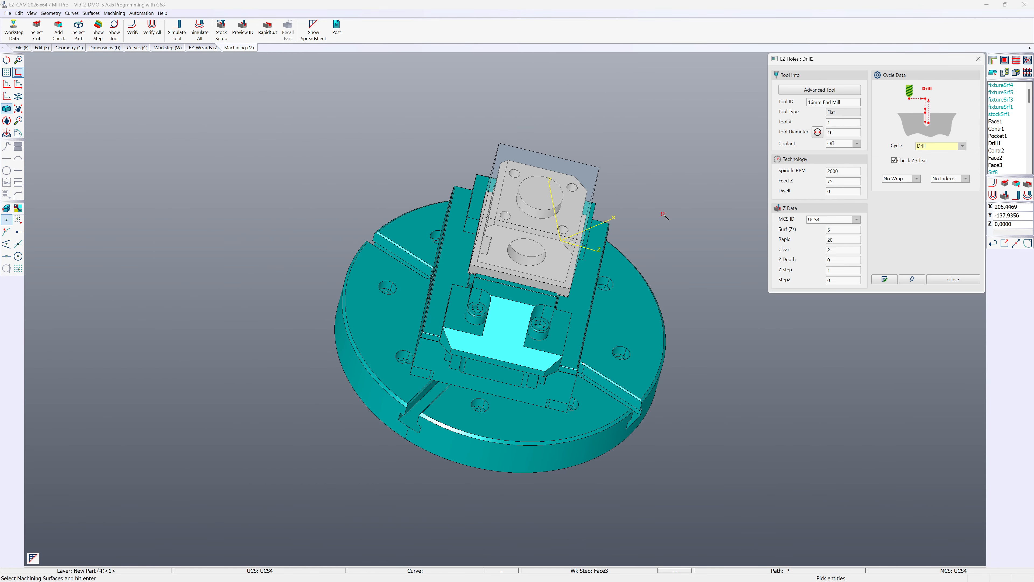
pyautogui.scroll(4, 570, 248)
pyautogui.click(568, 270)
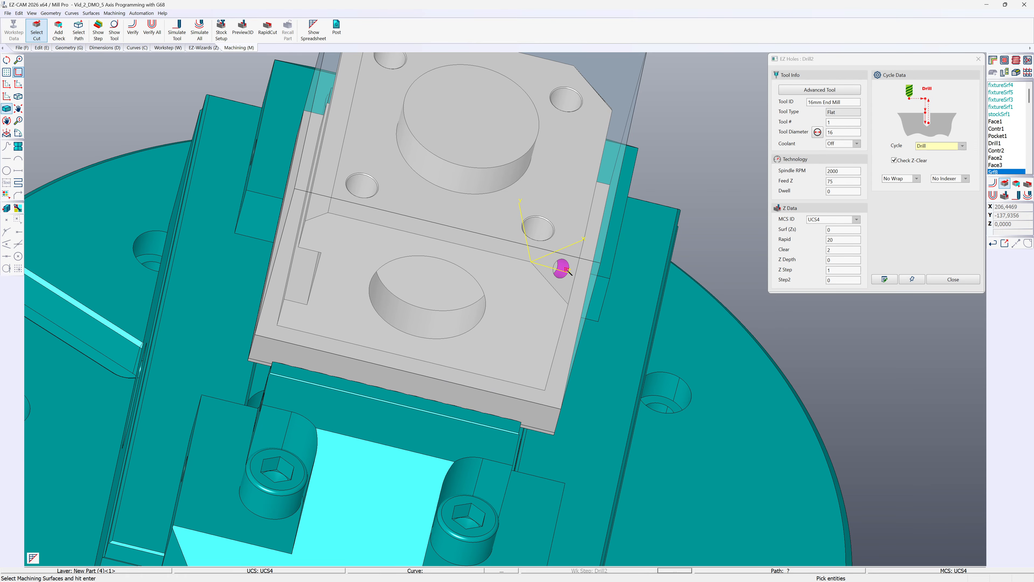
pyautogui.click(818, 133)
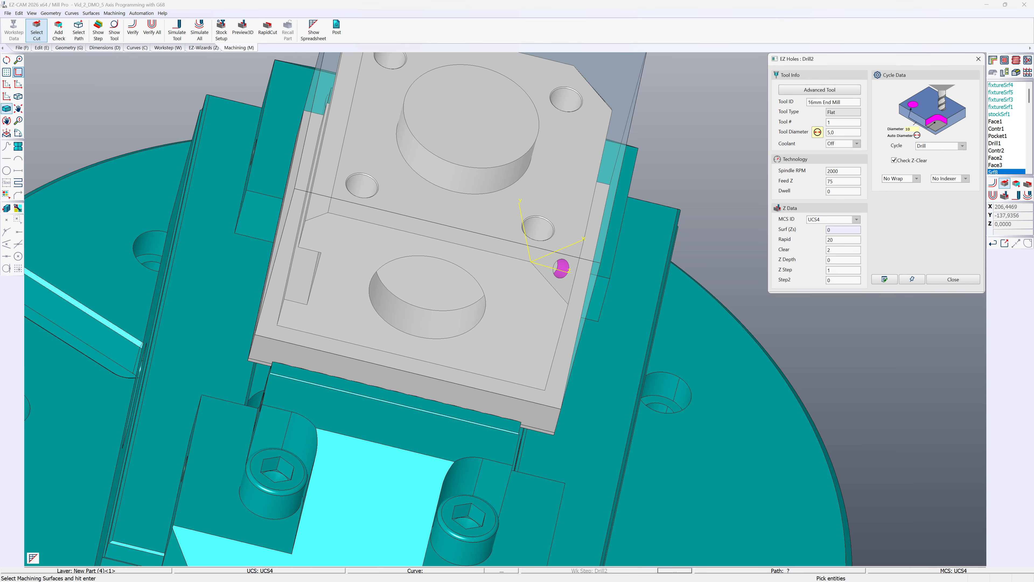
pyautogui.click(993, 183)
pyautogui.moveTo(668, 266); pyautogui.dragTo(564, 236, button='middle')
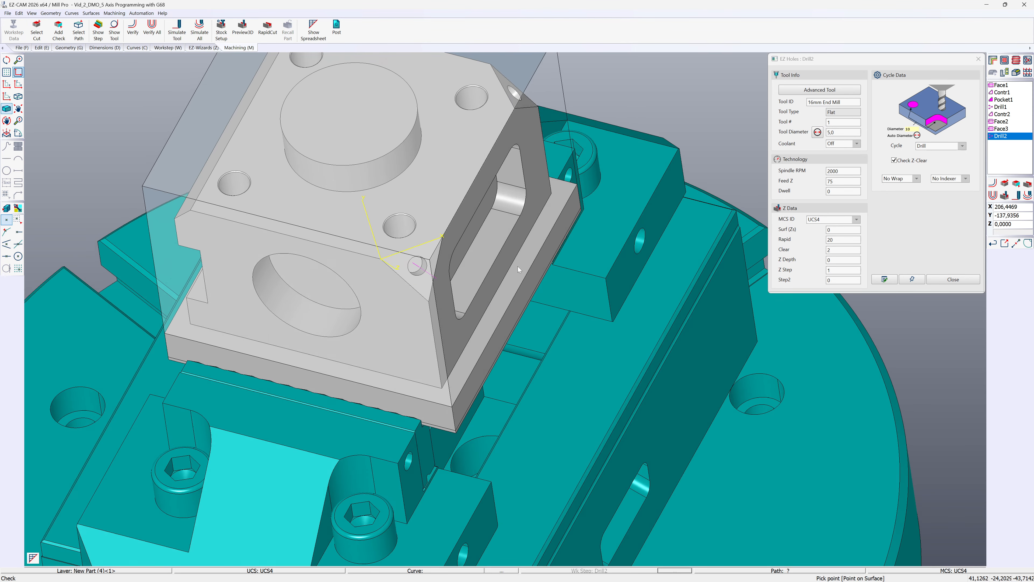
pyautogui.scroll(-3, 563, 236)
pyautogui.click(932, 279)
# Step: Create another Drill work step on the far chamfer's hole, using MCS UCS3 and automatic tool diameter, and generate its toolpath
pyautogui.click(1027, 60)
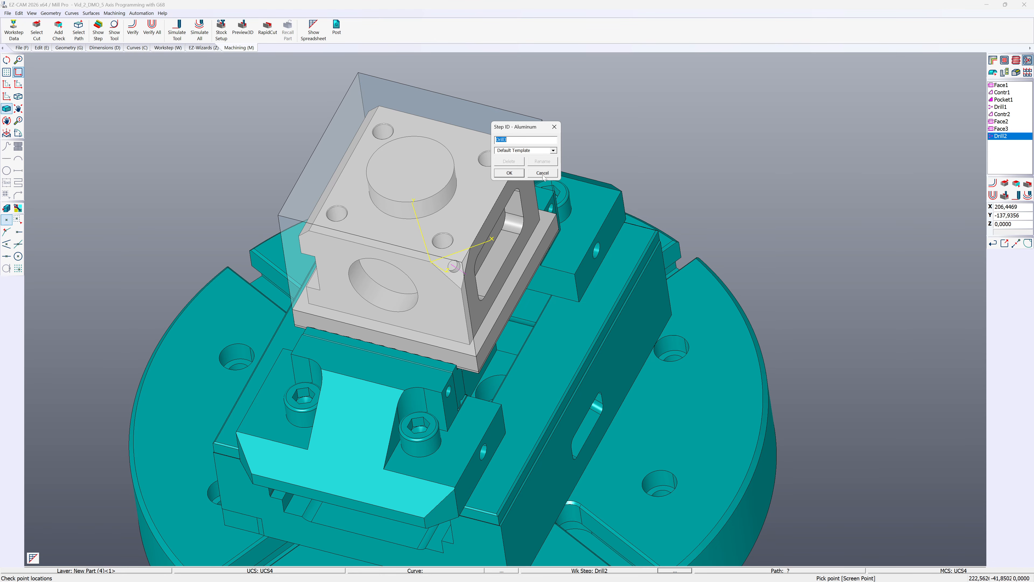
pyautogui.press('Return')
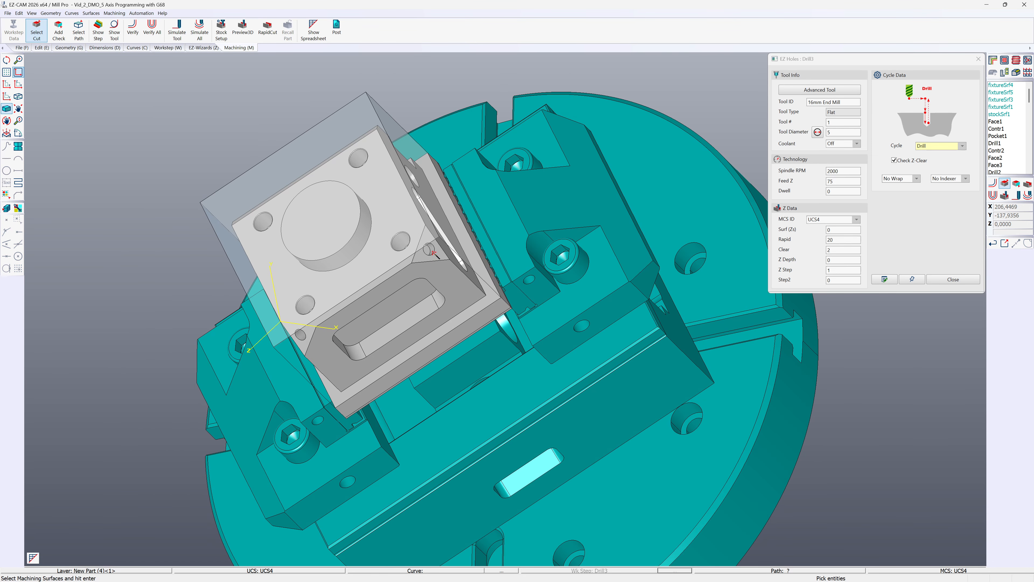
pyautogui.click(428, 250)
pyautogui.scroll(3, 434, 254)
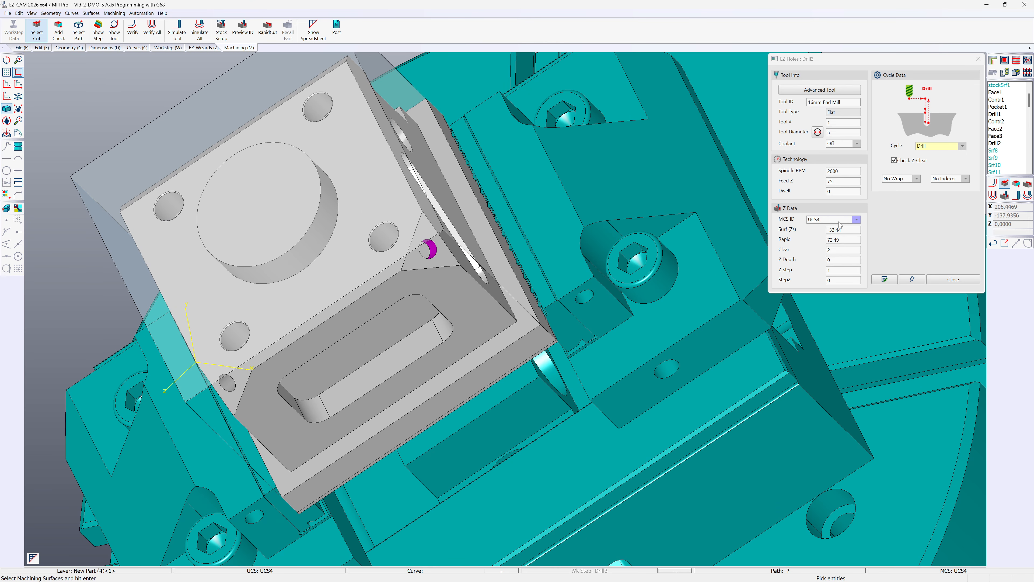
pyautogui.click(856, 219)
pyautogui.click(817, 255)
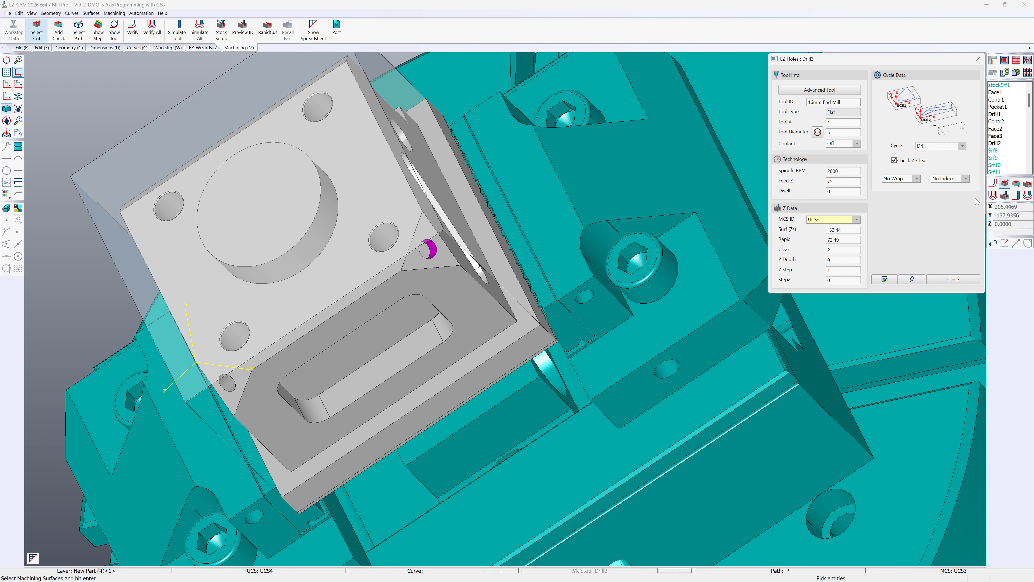
pyautogui.click(817, 132)
pyautogui.click(992, 243)
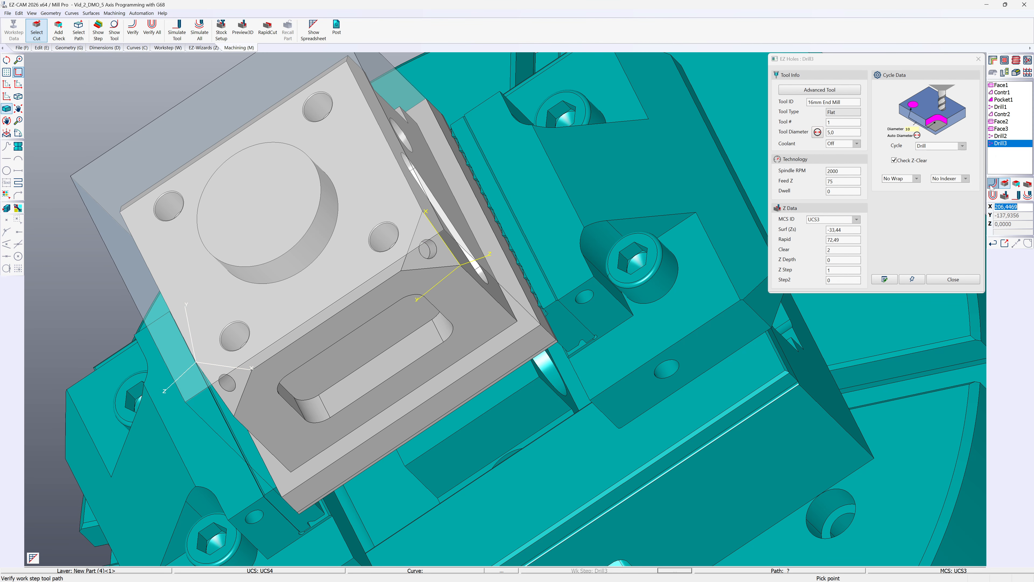
pyautogui.scroll(-3, 470, 253)
pyautogui.moveTo(470, 250); pyautogui.dragTo(580, 177, button='middle')
pyautogui.scroll(-3, 591, 235)
pyautogui.click(952, 282)
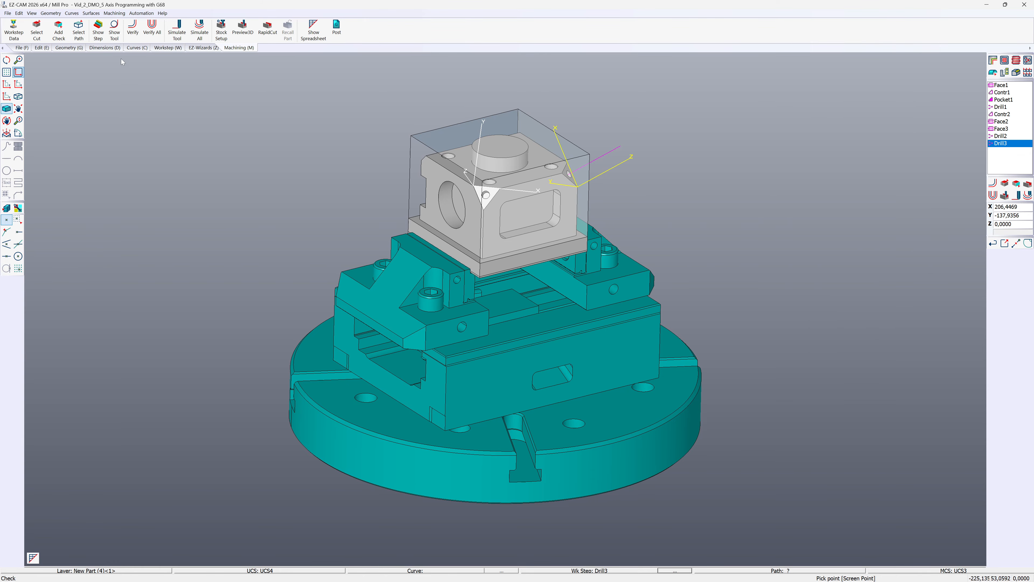
# Step: Create a new UCS at the lower corner of the rectangular pocket in the part's side face
pyautogui.click(31, 12)
pyautogui.click(74, 54)
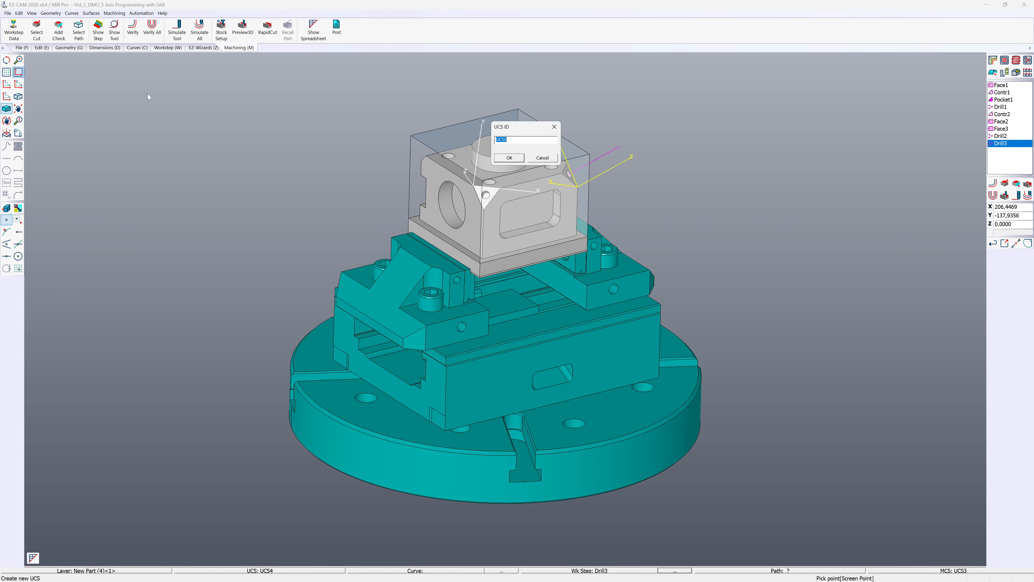
pyautogui.click(509, 157)
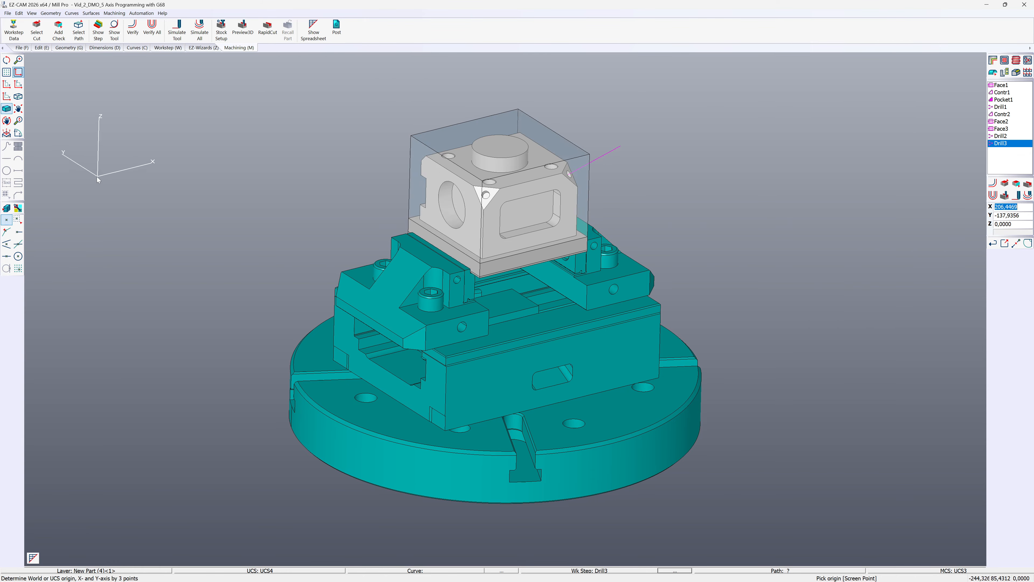
pyautogui.click(18, 146)
pyautogui.click(508, 239)
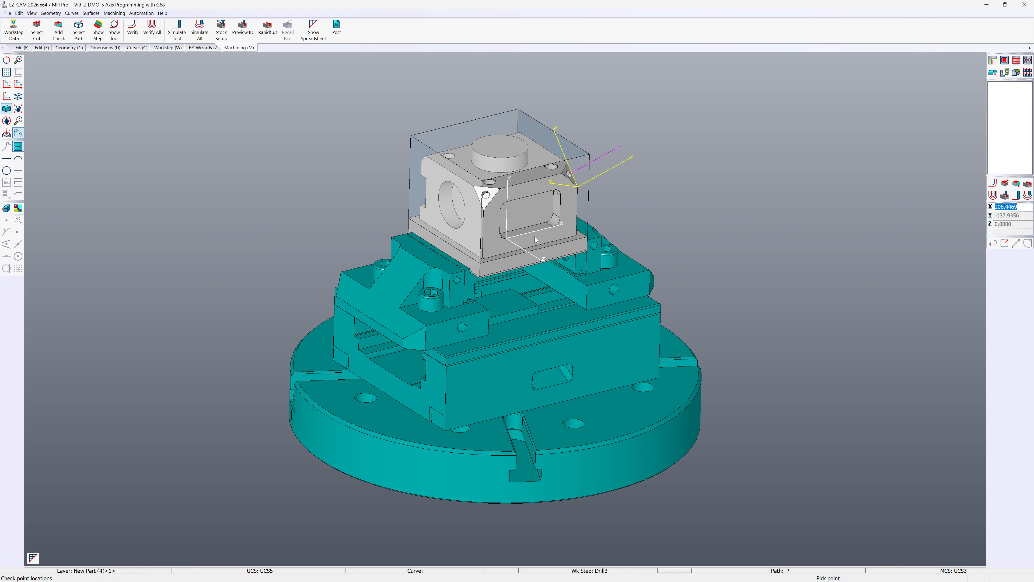
# Step: Create a pocket work step in the rectangular pocket's UCS and load the flat 10mm End Mill from the tool library
pyautogui.scroll(2, 529, 232)
pyautogui.click(1004, 60)
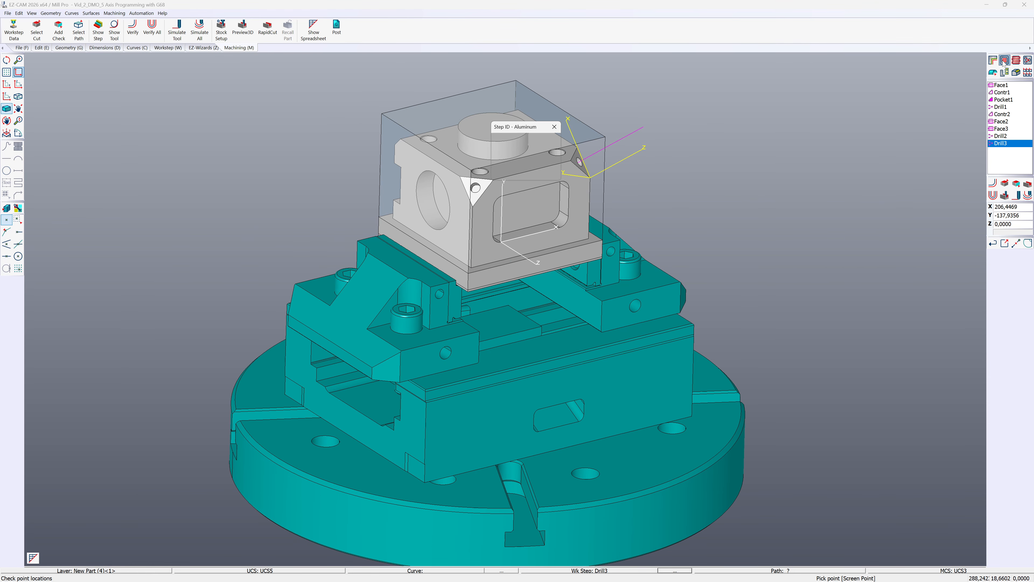
pyautogui.click(509, 173)
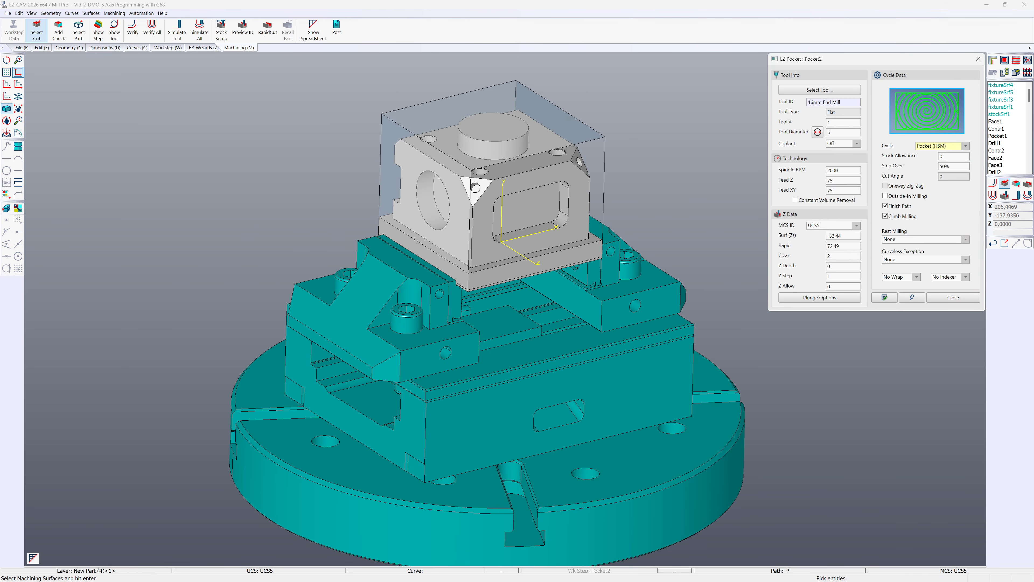
pyautogui.click(820, 90)
pyautogui.click(911, 126)
pyautogui.click(800, 155)
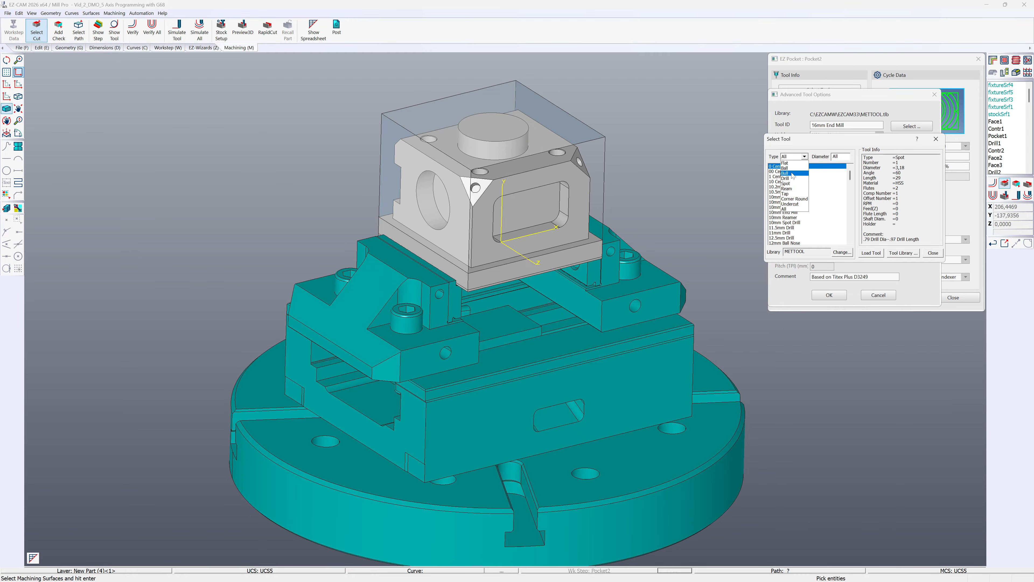
pyautogui.click(791, 163)
pyautogui.click(800, 156)
pyautogui.click(782, 196)
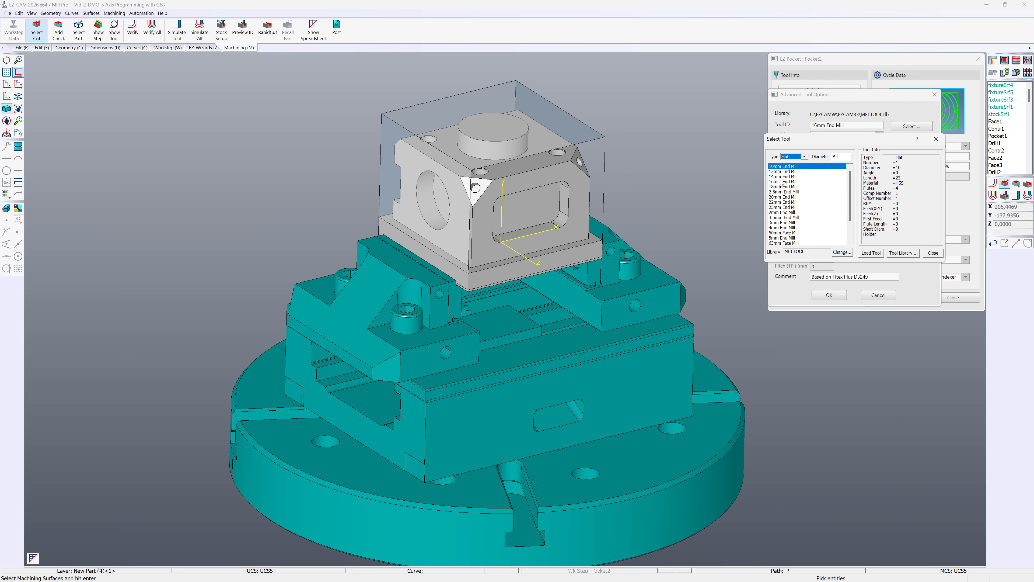
pyautogui.doubleClick(780, 170)
pyautogui.click(829, 295)
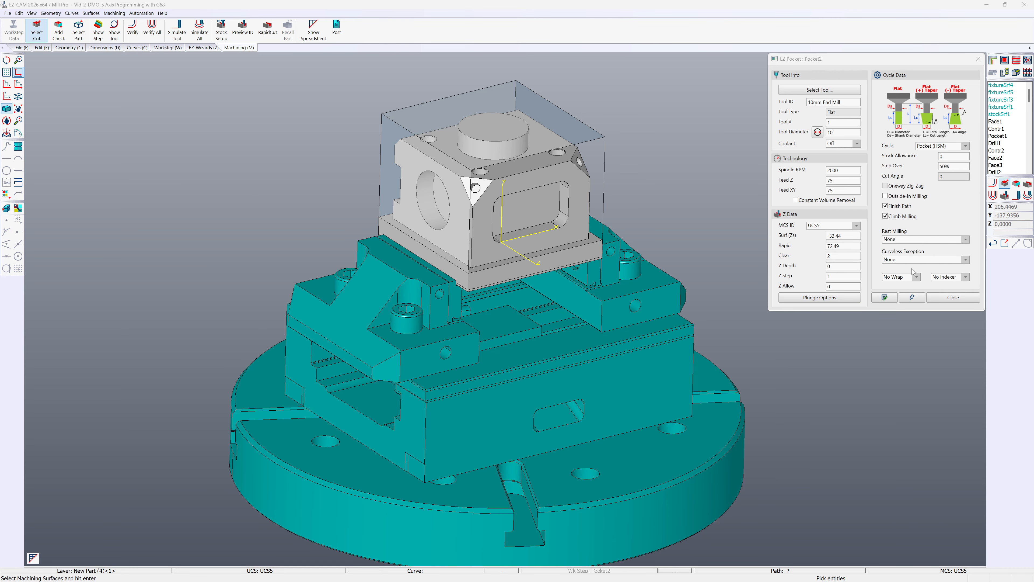
# Step: Select the rectangular pocket's floor as the cut surface and generate the Pocket (HSM) toolpath
pyautogui.click(559, 202)
pyautogui.press('Return')
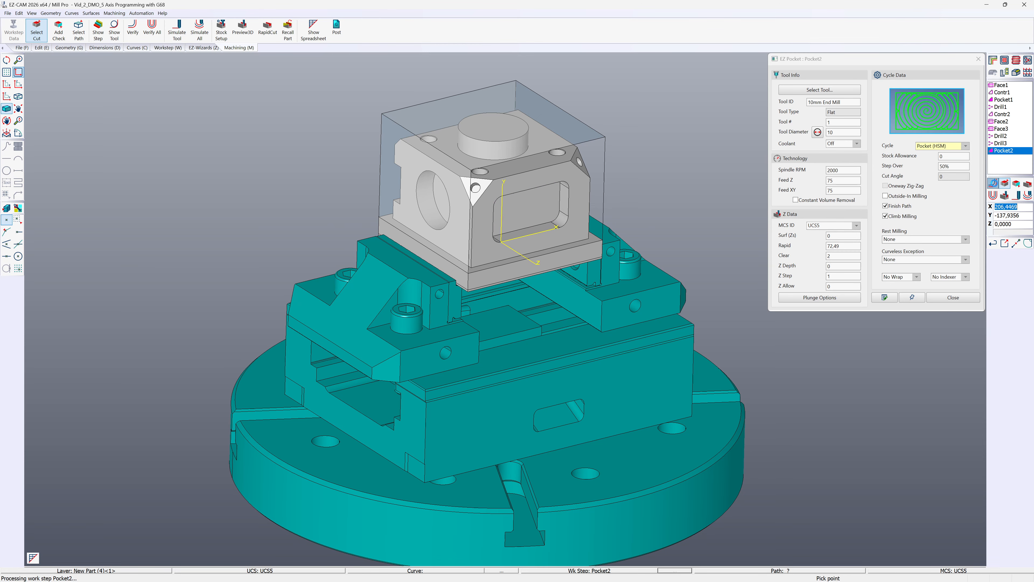
pyautogui.scroll(5, 544, 201)
pyautogui.moveTo(544, 206); pyautogui.dragTo(525, 228, button='middle')
pyautogui.scroll(-5, 530, 194)
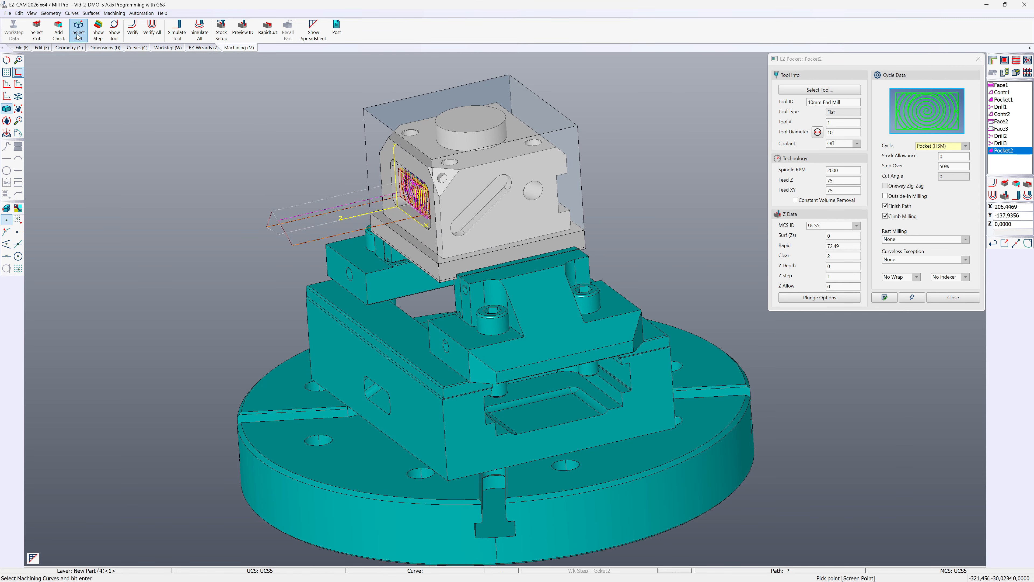
# Step: Create a new UCS aligned with the diagonal slot on the adjacent side face and close the finished pocket step
pyautogui.click(31, 14)
pyautogui.click(53, 28)
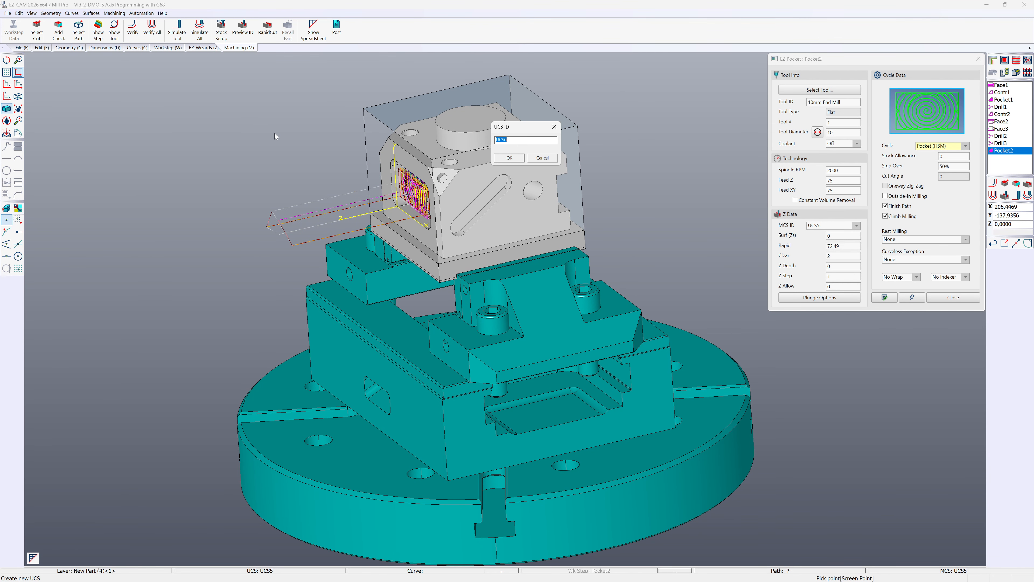
pyautogui.click(509, 158)
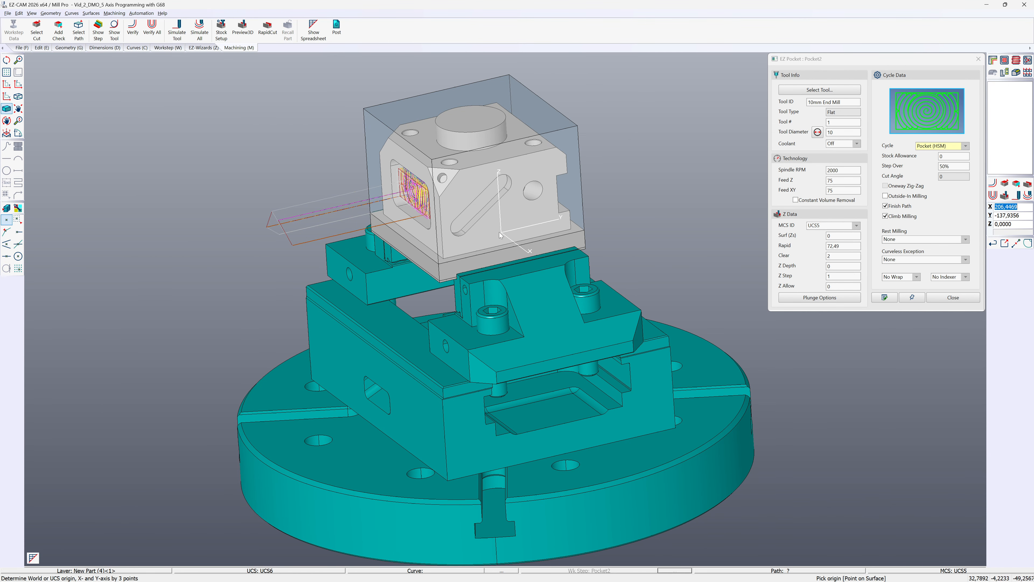
pyautogui.click(473, 229)
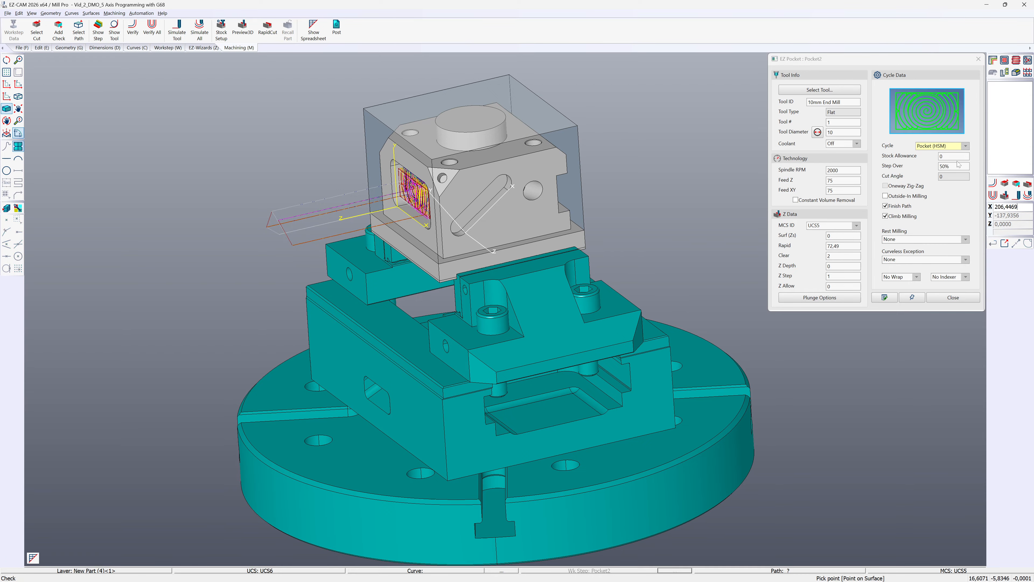
pyautogui.click(949, 294)
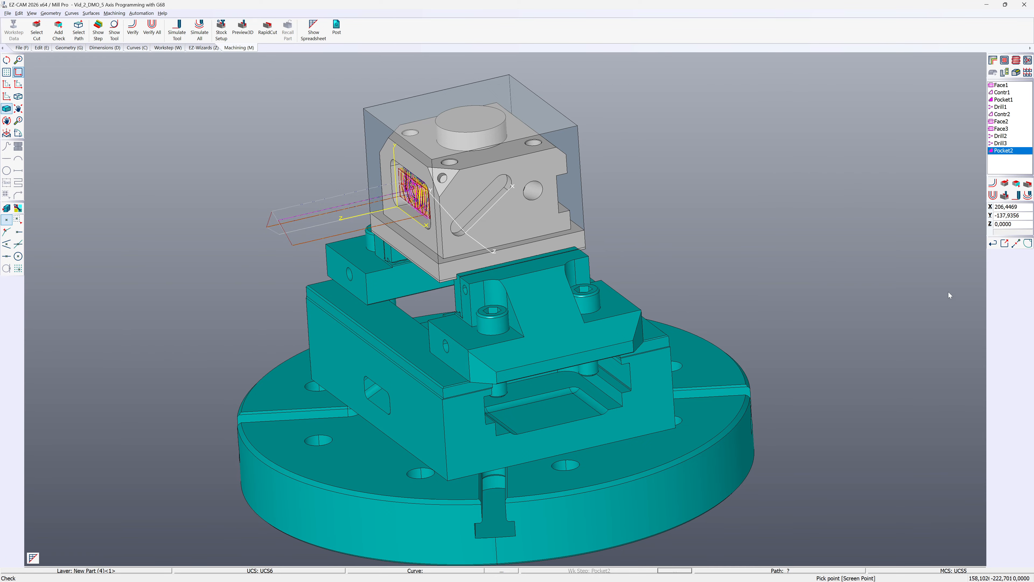
# Step: Create a Pocket (HSM) work step on the diagonal slot's floor, process it with the 10mm End Mill, and open its tool diameter for editing
pyautogui.click(1014, 60)
pyautogui.click(510, 174)
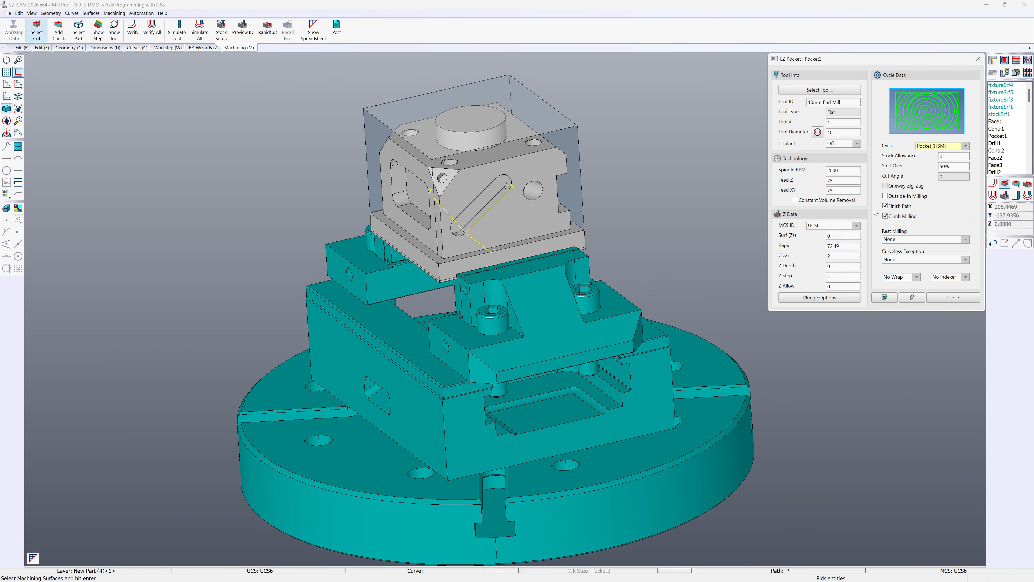
pyautogui.click(477, 206)
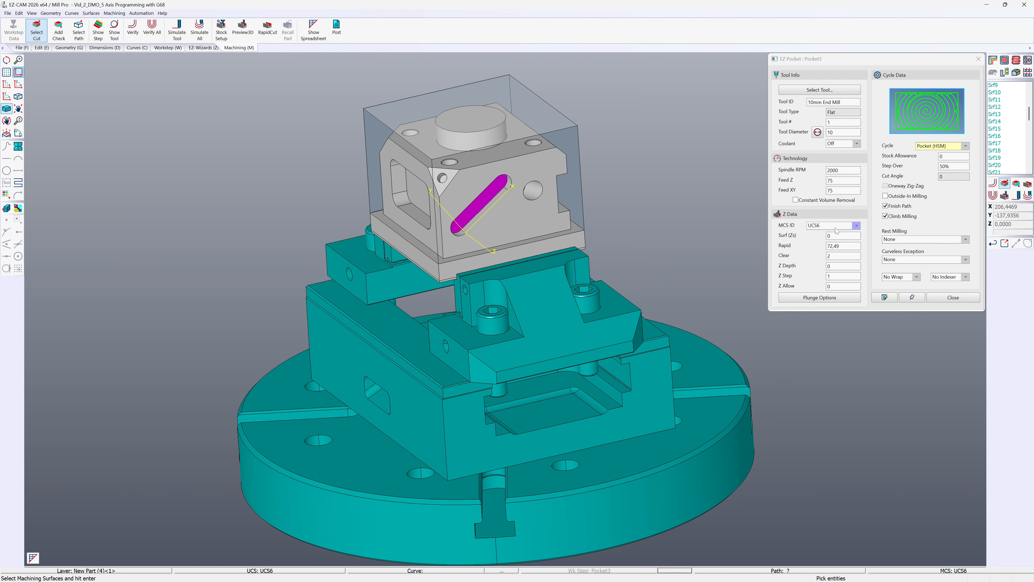
pyautogui.click(993, 186)
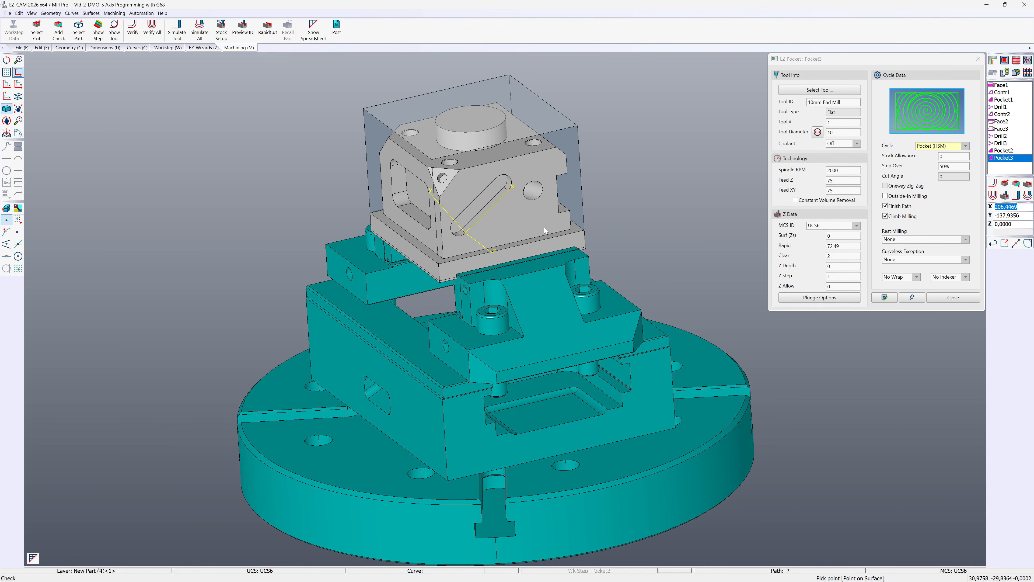
pyautogui.moveTo(838, 133); pyautogui.dragTo(820, 138)
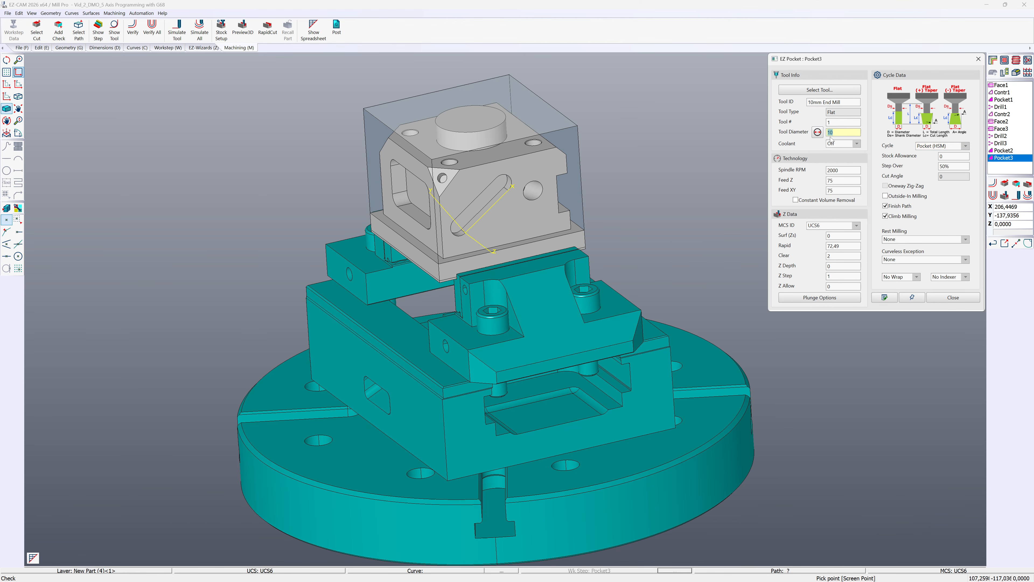
pyautogui.moveTo(559, 194); pyautogui.dragTo(484, 203, button='middle')
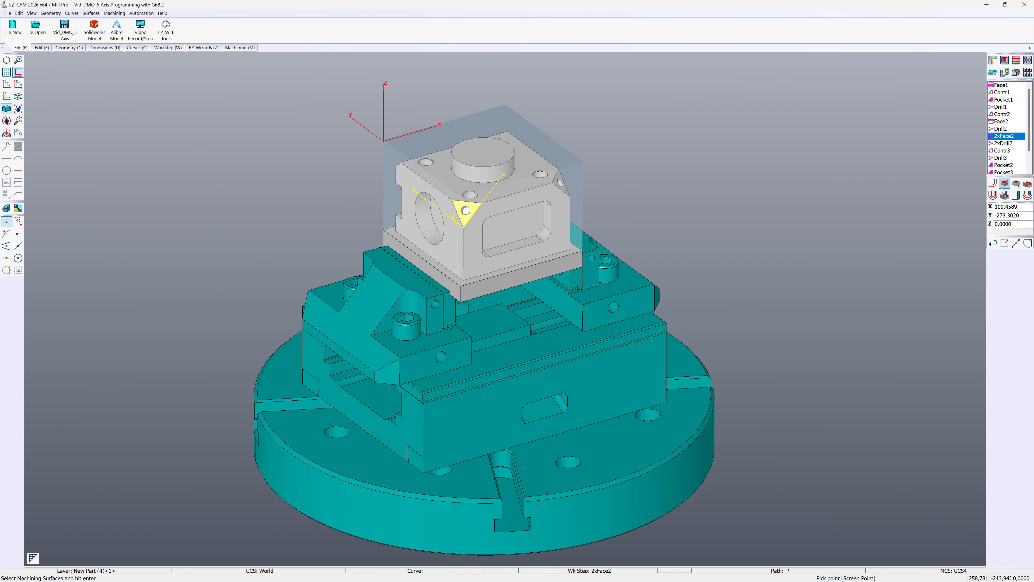
# Step: Process the toolpaths of all work steps on the completed part and start the Preview3D machining preview
pyautogui.press('Return')
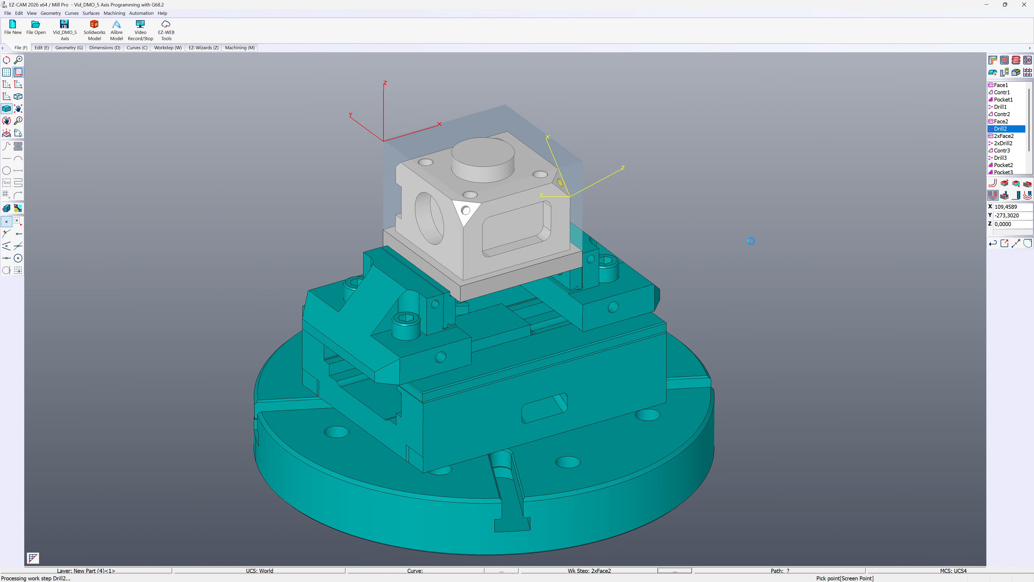
pyautogui.press('Return')
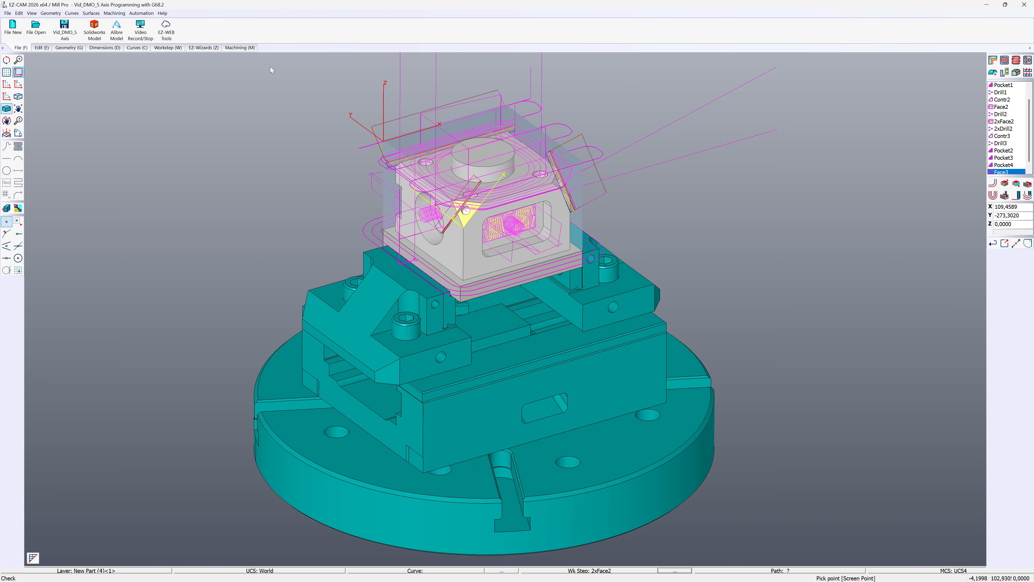
pyautogui.click(239, 47)
pyautogui.click(243, 30)
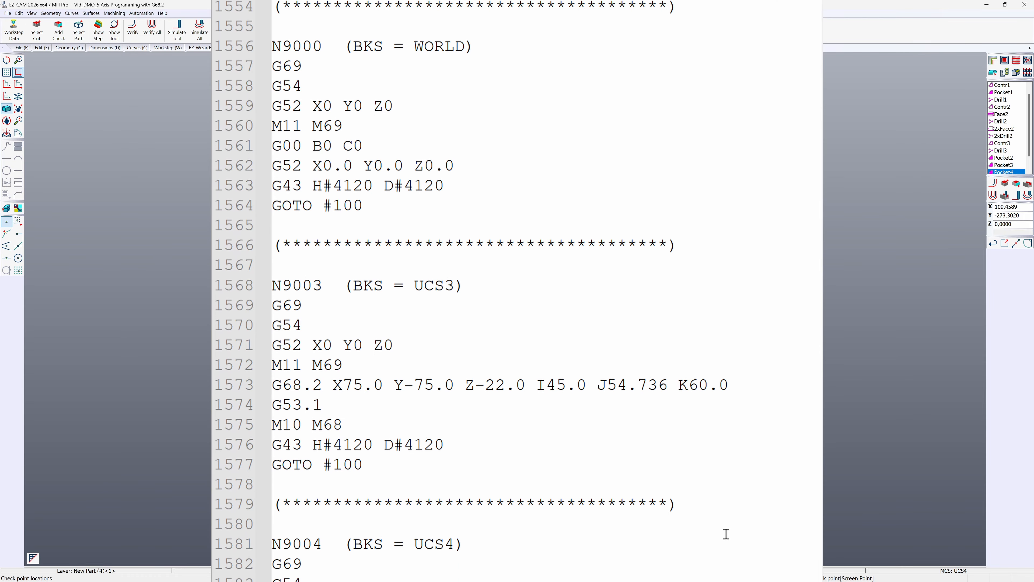
# Step: Examine the G68.2 plane definitions for UCS3 and UCS4 in the posted NC program
pyautogui.scroll(-1, 726, 446)
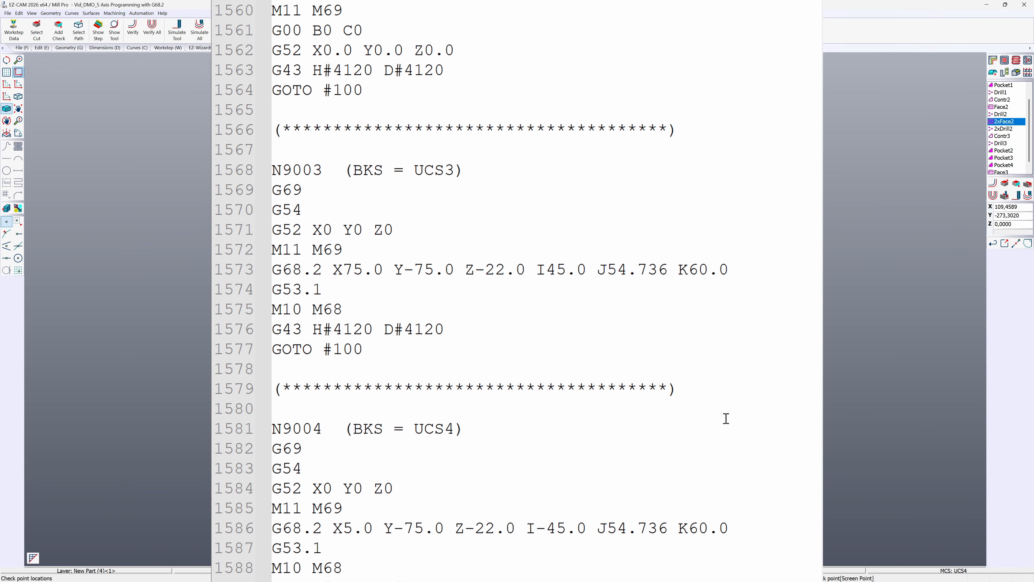